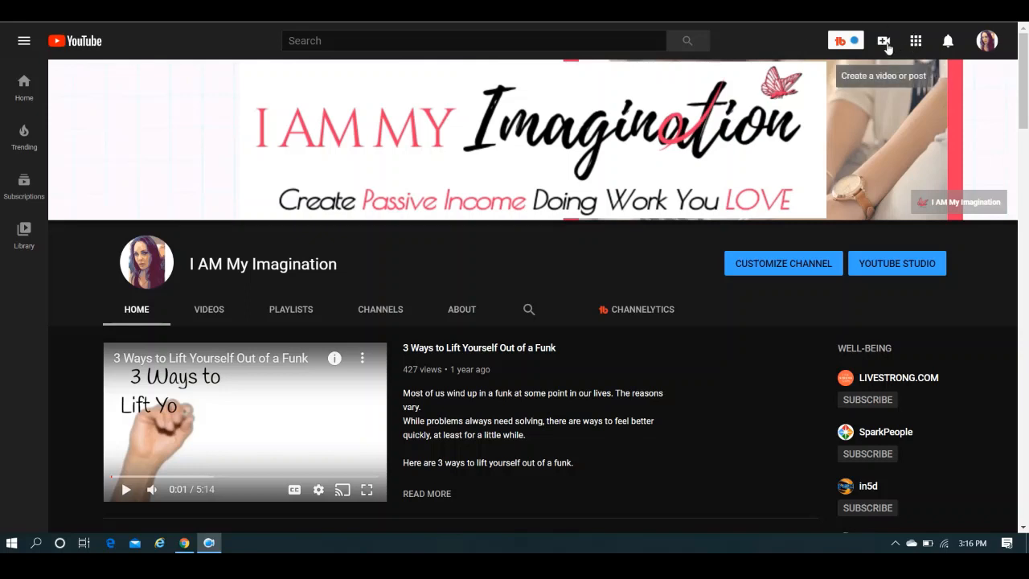
Start a new video upload and choose the file "How to Arc Curve Text Using Printfuls Free Design Tools".
click(887, 48)
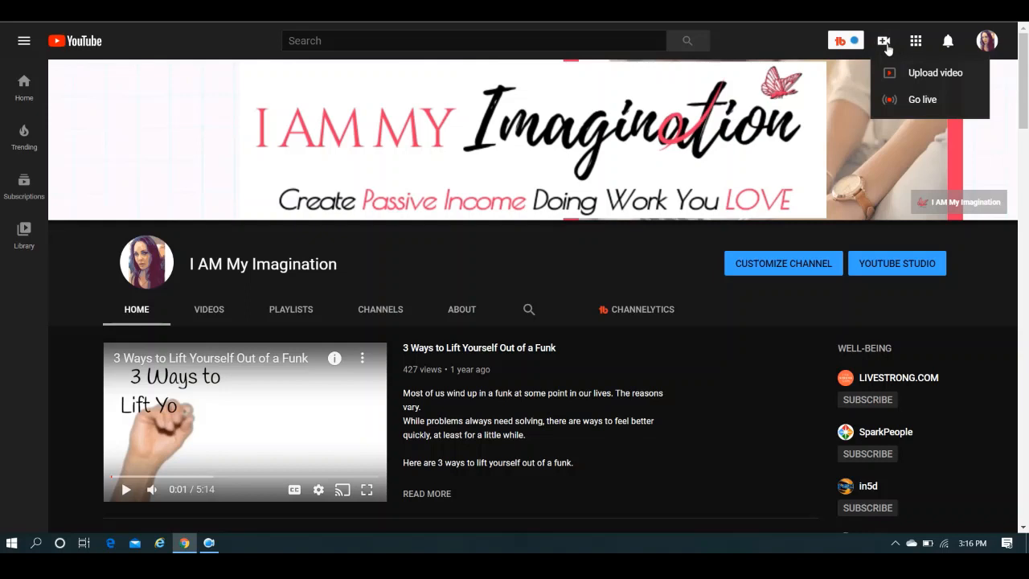
click(924, 78)
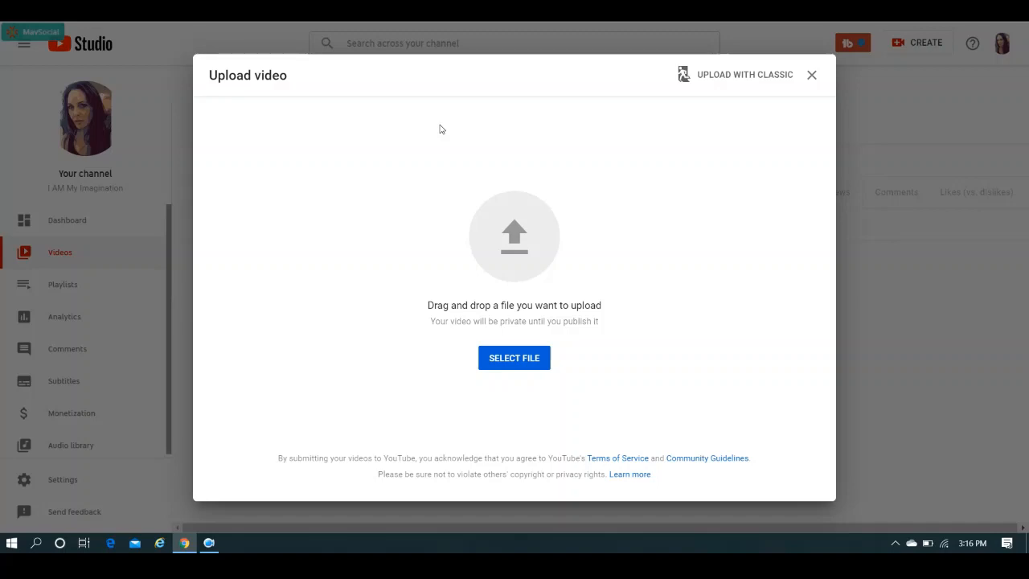
click(519, 363)
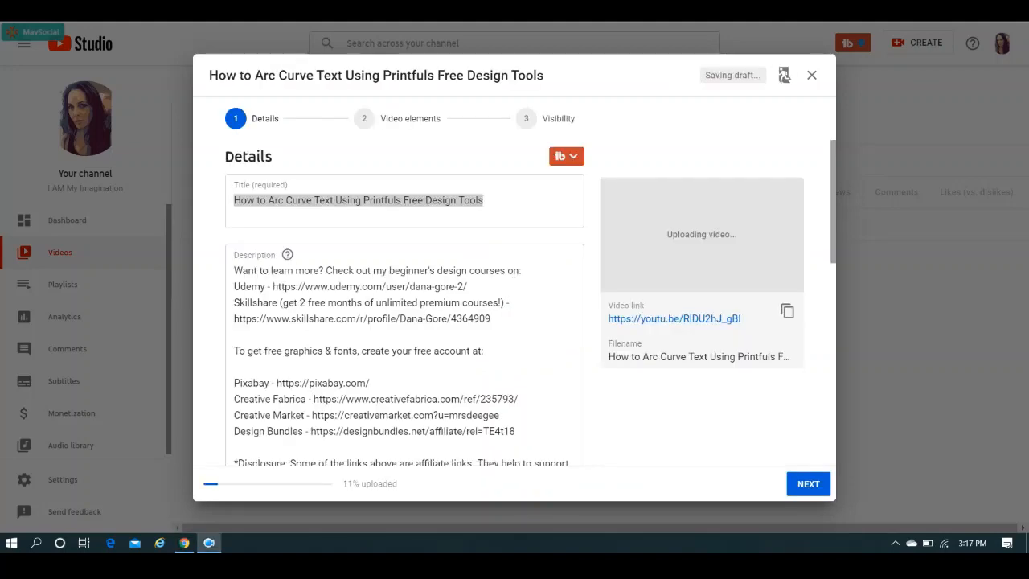
Correct the video title to "How to Arc/Curve Text Using Printful's Free Design Tools".
click(397, 199)
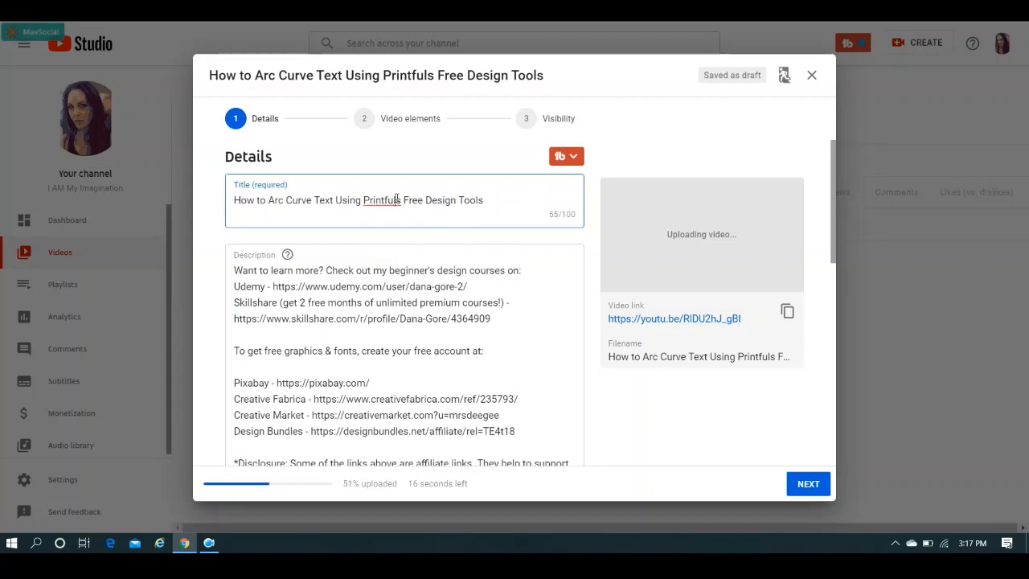
click(286, 200)
key(BackSpace)
text(/)
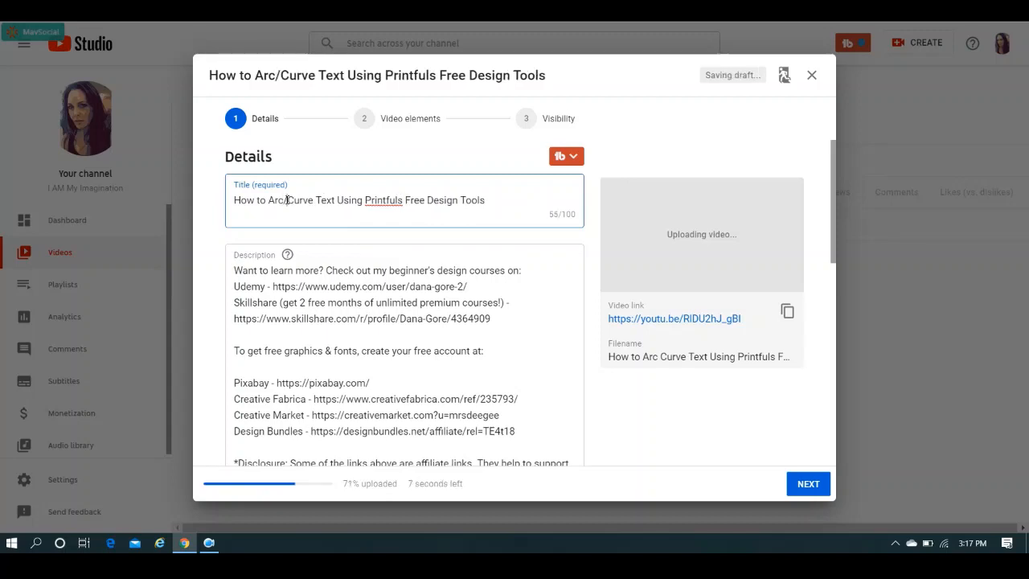
double_click(401, 200)
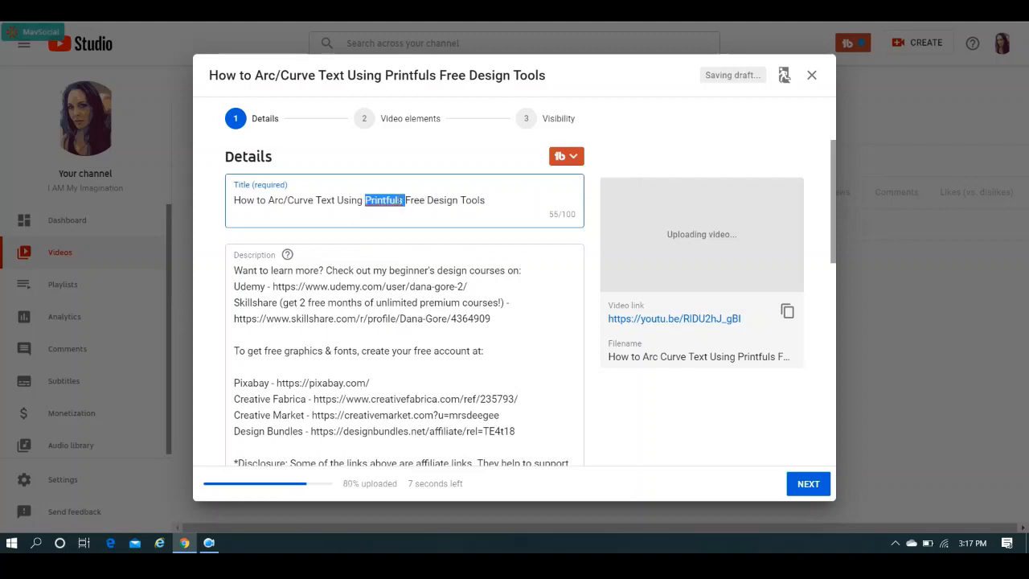
click(400, 200)
text(')
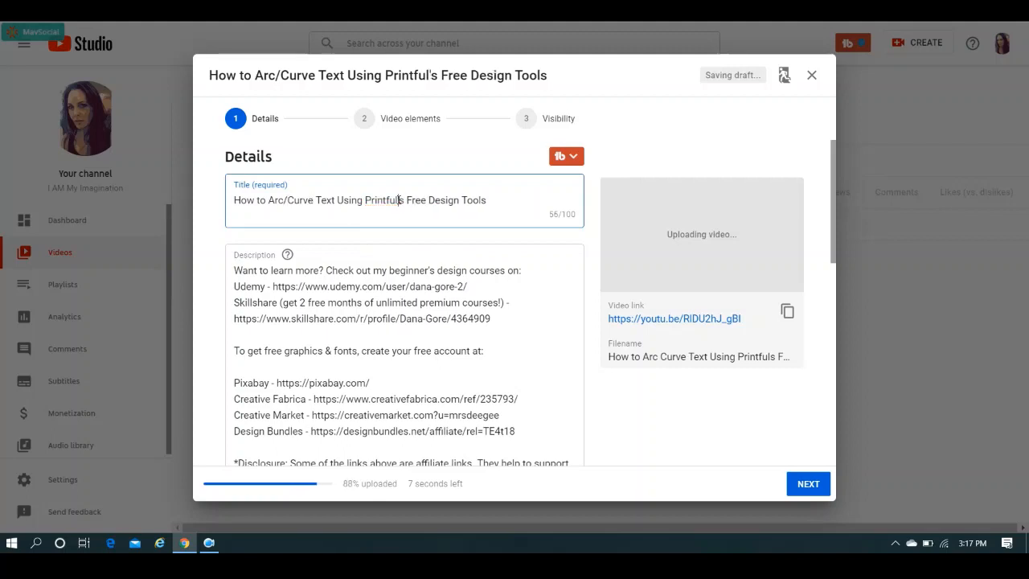
text(')
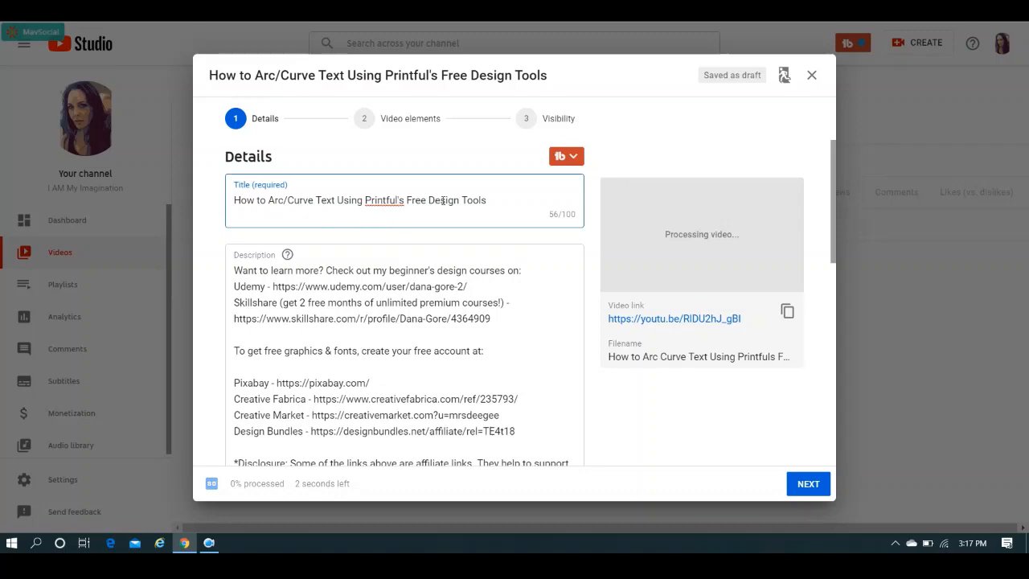
Add an opening paragraph to the description about curving or arcing text for print on demand designs using Printful's FREE arc tool.
click(834, 170)
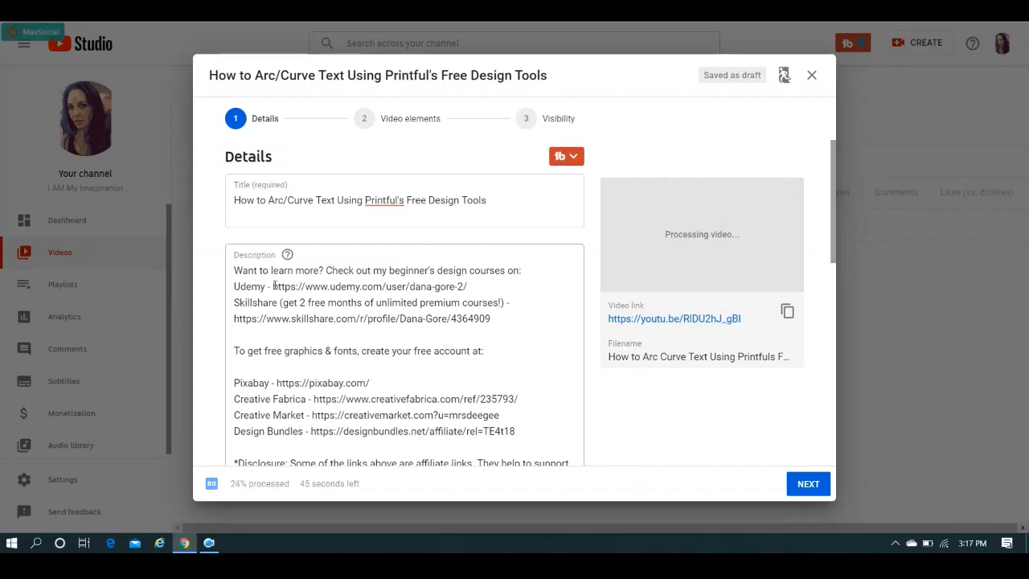
click(236, 270)
key(Return)
key(Return)
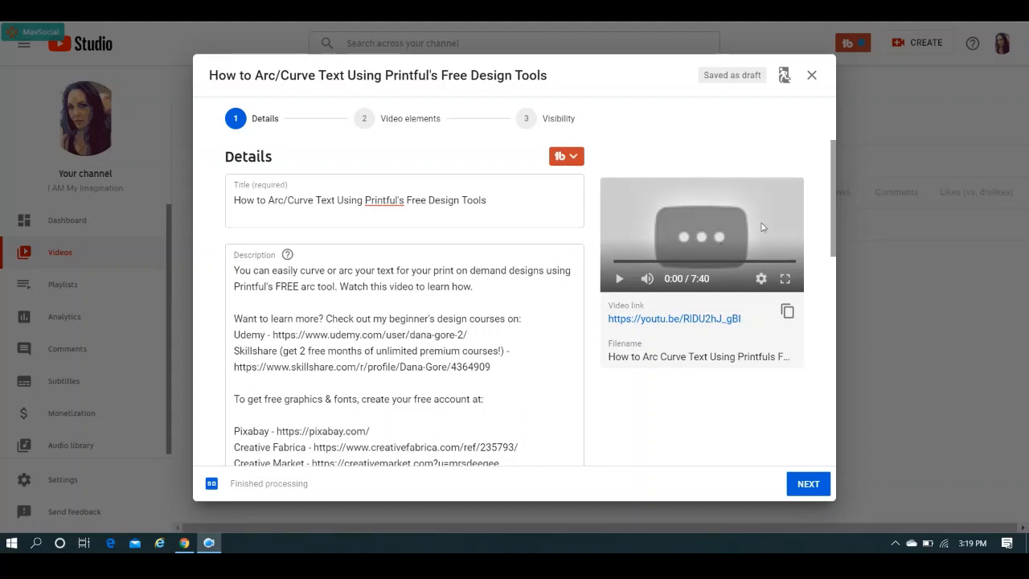
Upload the custom "Curve Your Text" T-shirt image as the video's thumbnail.
drag(832, 153, 822, 292)
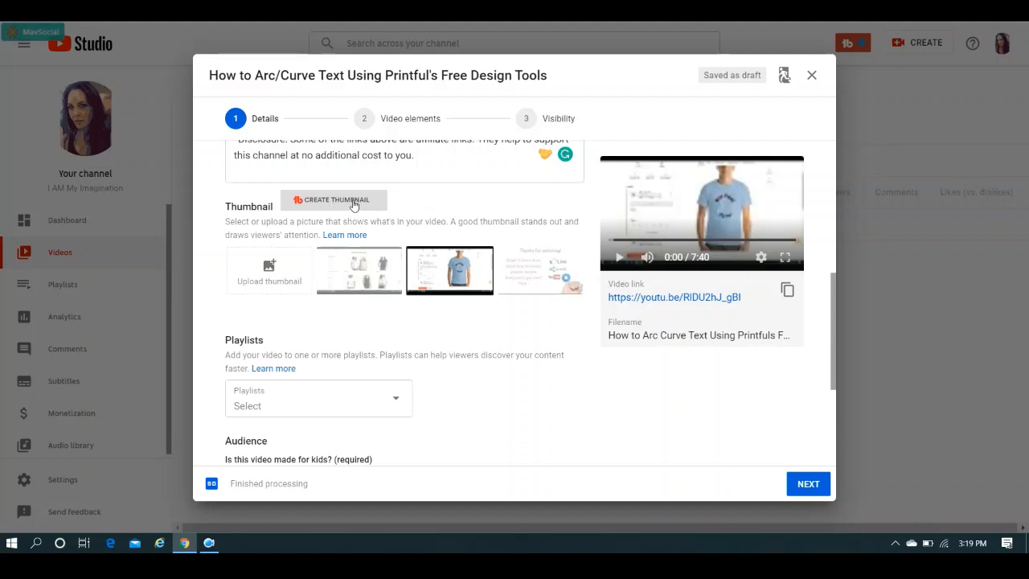
click(274, 278)
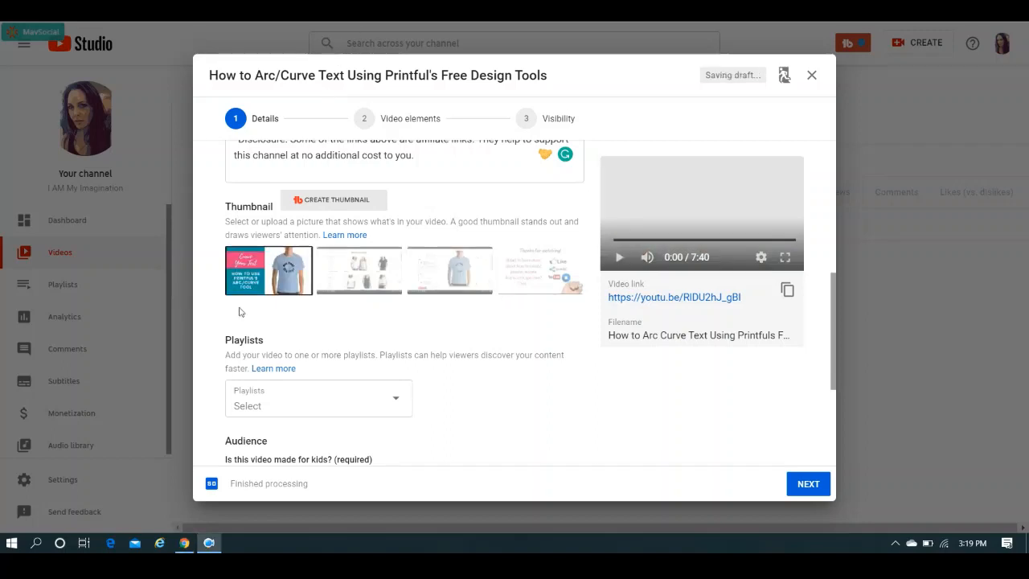
mouse_move(283, 287)
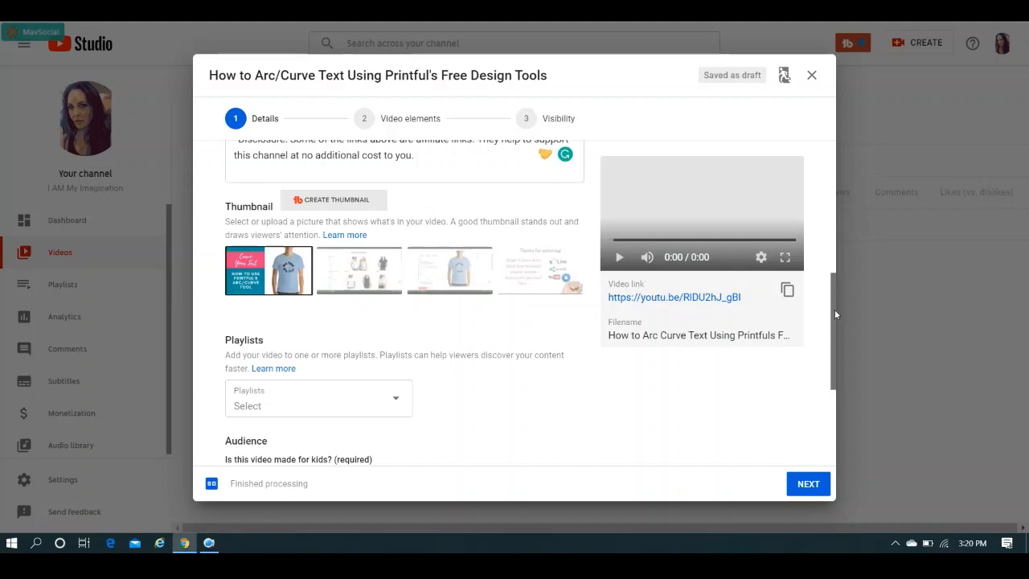
Add the video to the Print on Demand playlist.
scroll(834, 310, down, 2)
click(391, 287)
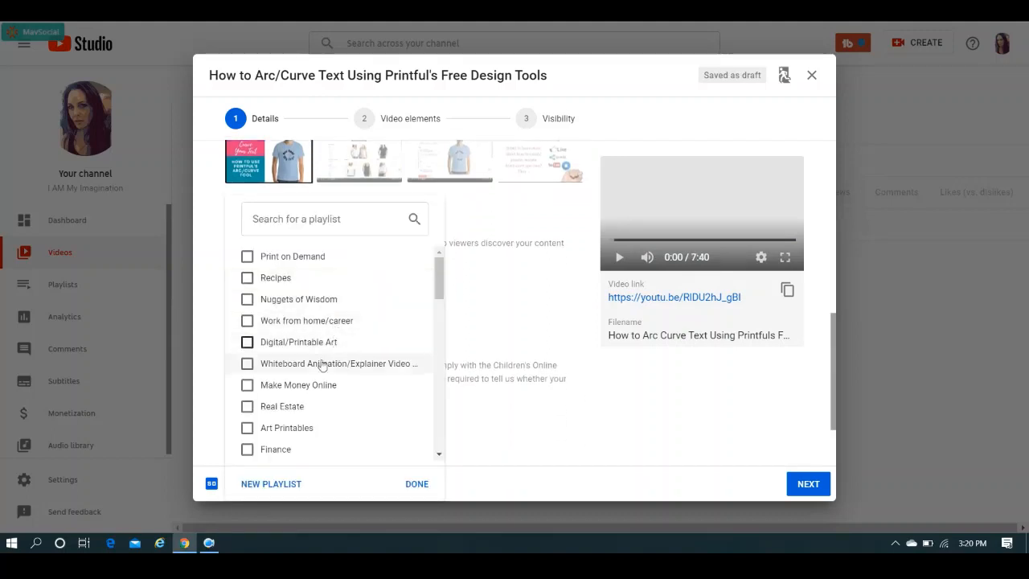
click(297, 257)
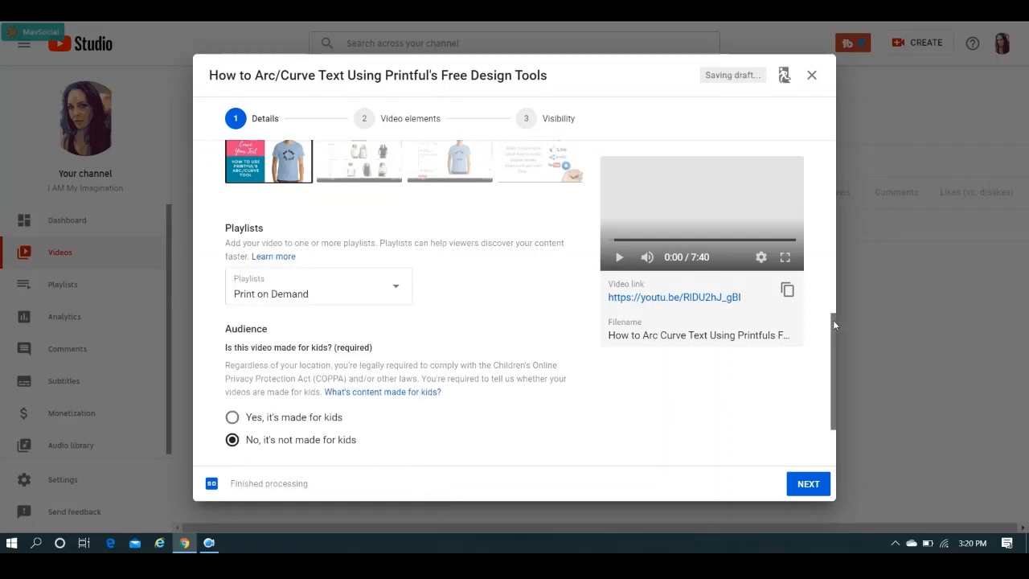
Expand the video's additional options and bring up the recommended tags.
drag(832, 320, 830, 410)
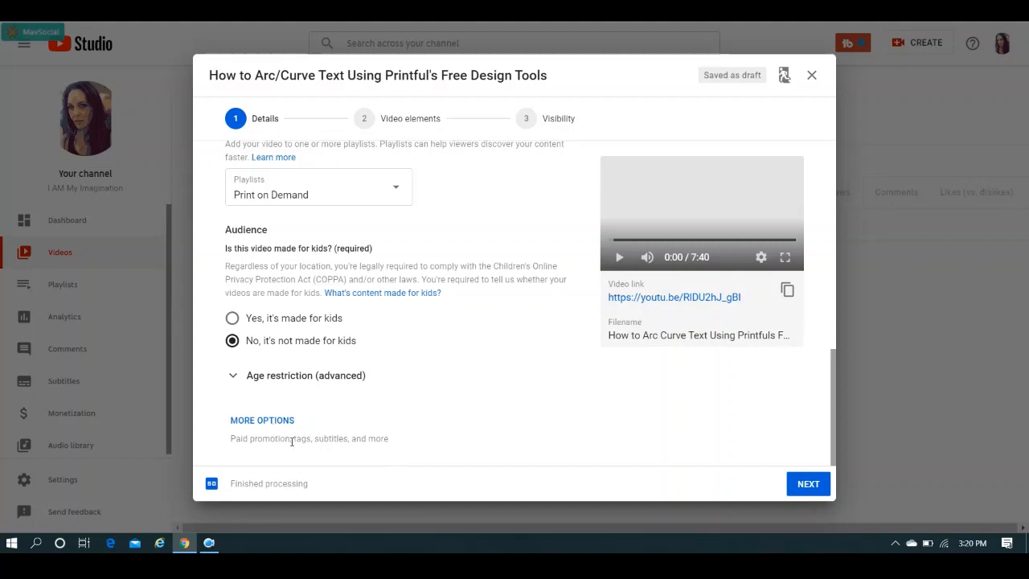
click(256, 421)
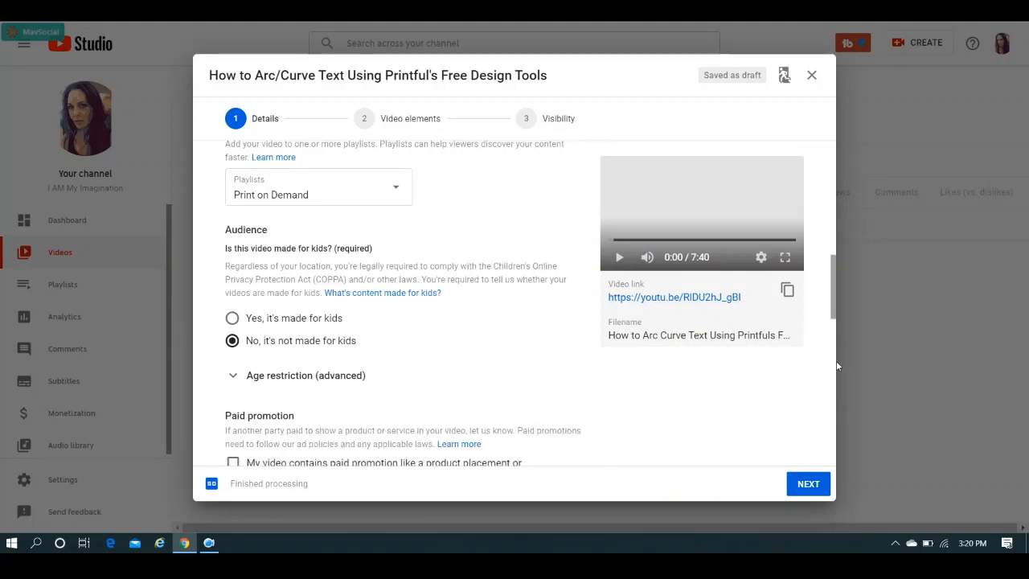
drag(830, 295, 820, 355)
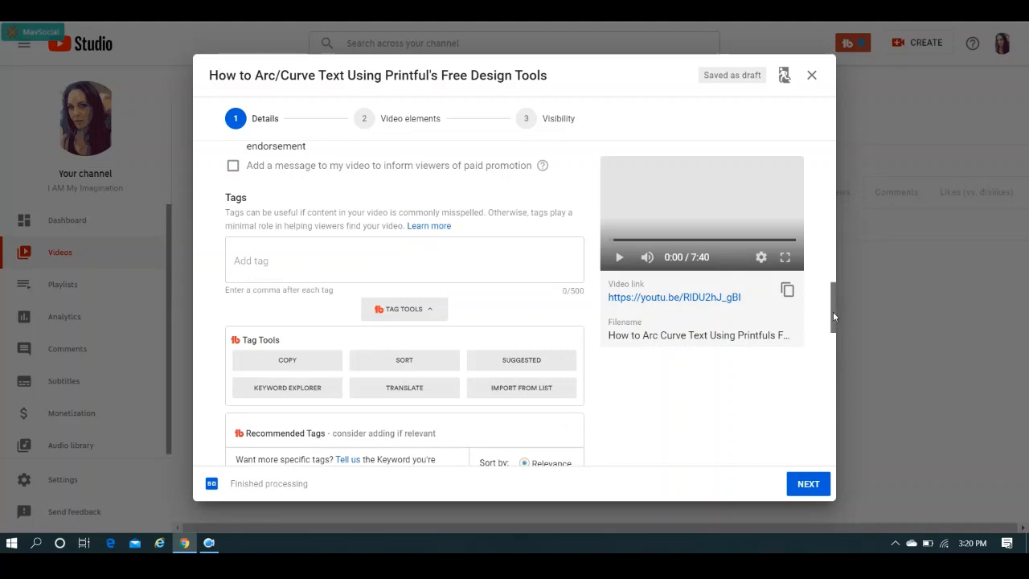
drag(833, 316, 825, 365)
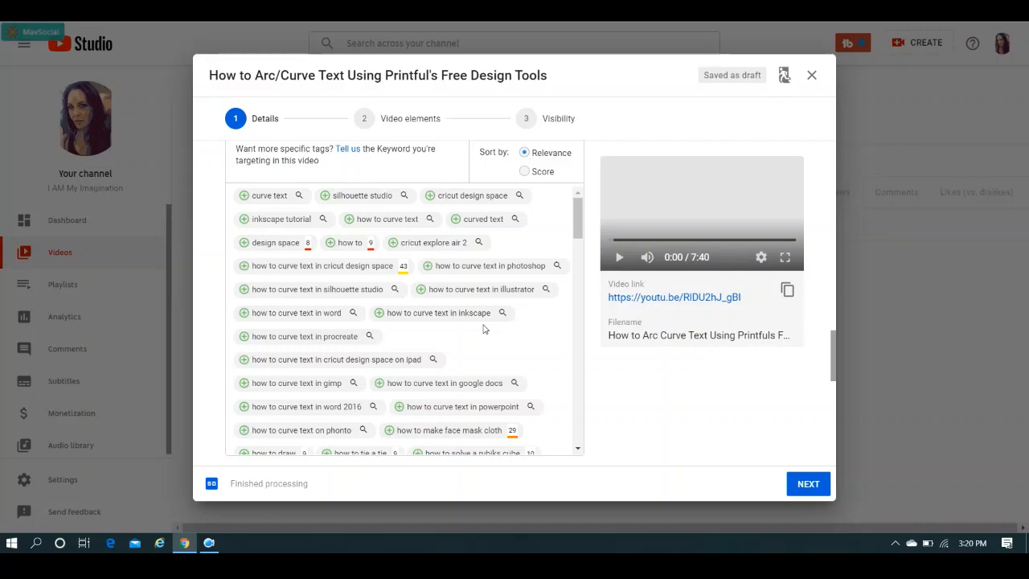
Examine the recommended tags sorted by score and return the sorting to relevance.
click(547, 173)
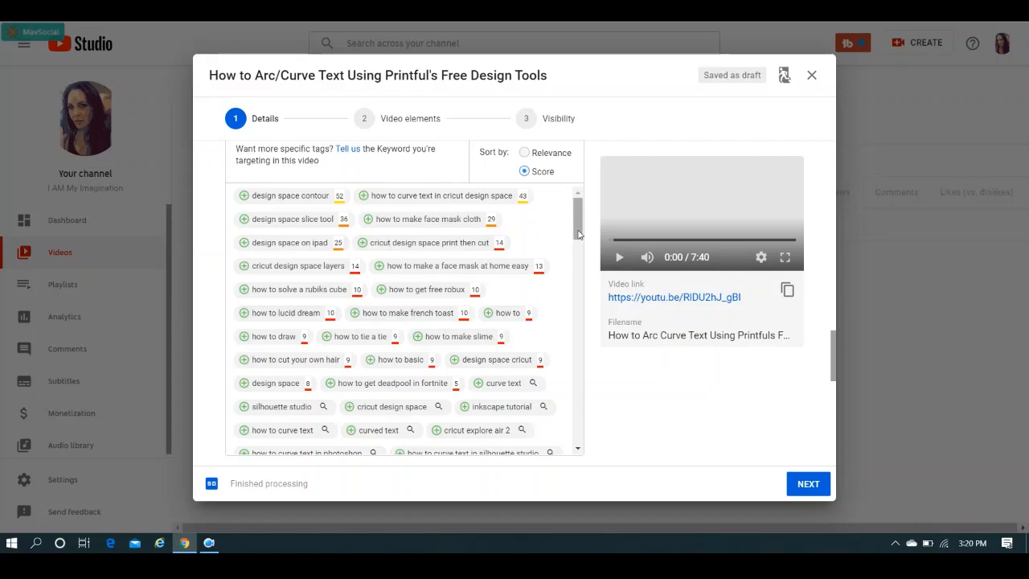
drag(578, 233, 582, 258)
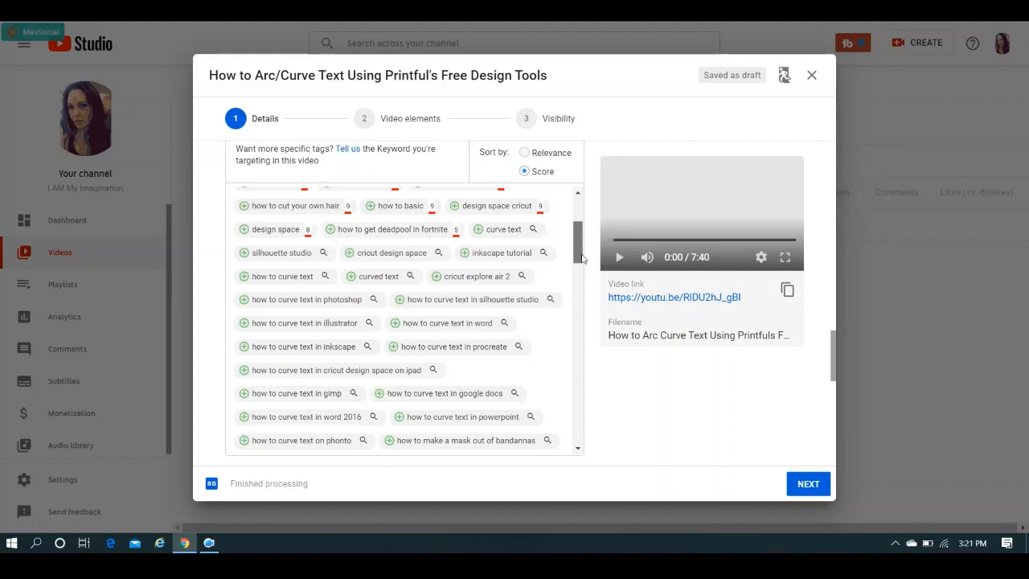
drag(582, 258, 579, 220)
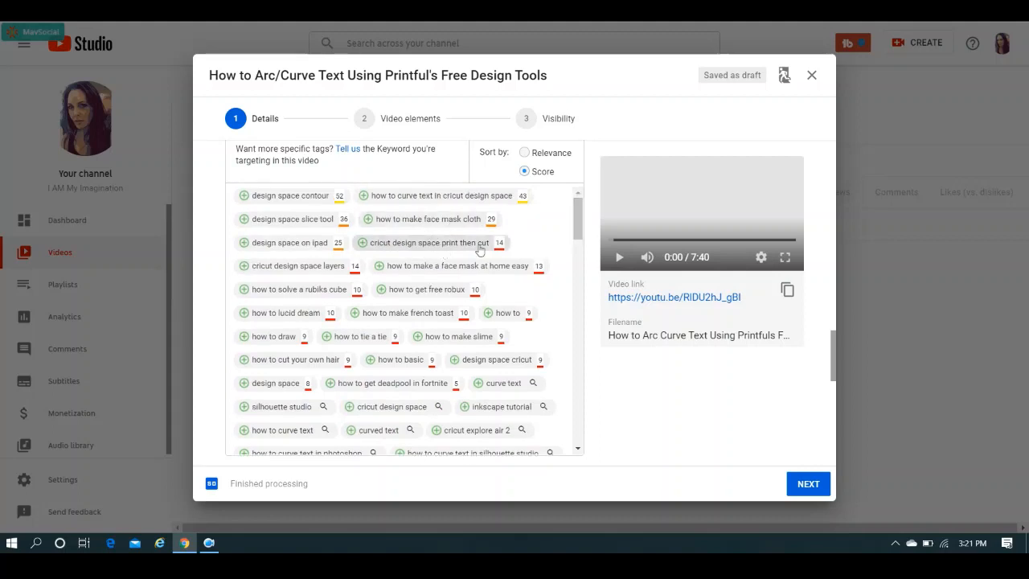
click(524, 153)
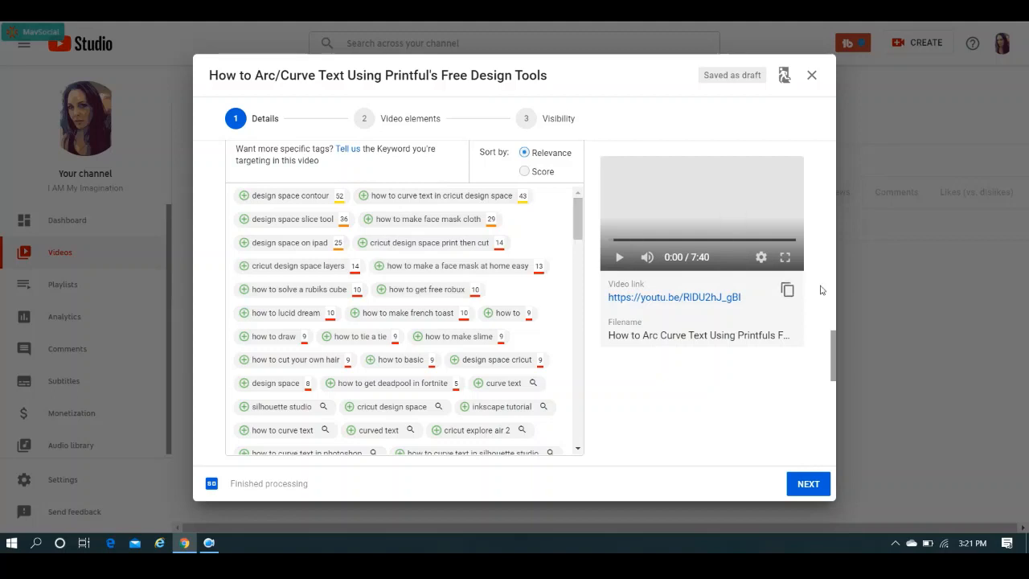
Add the tag "How to curve text" to the video and look through its related search terms.
drag(833, 339, 834, 296)
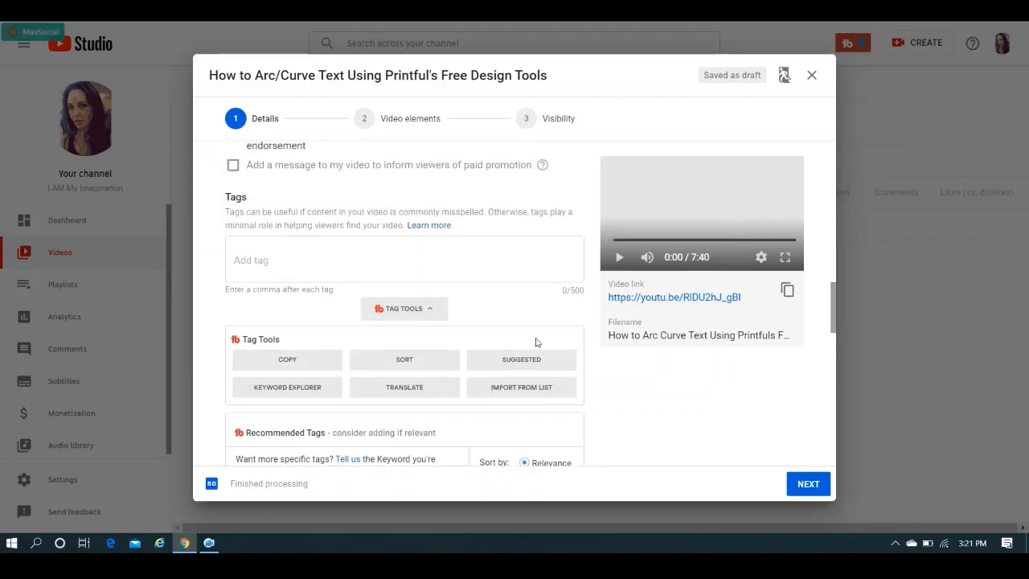
click(389, 253)
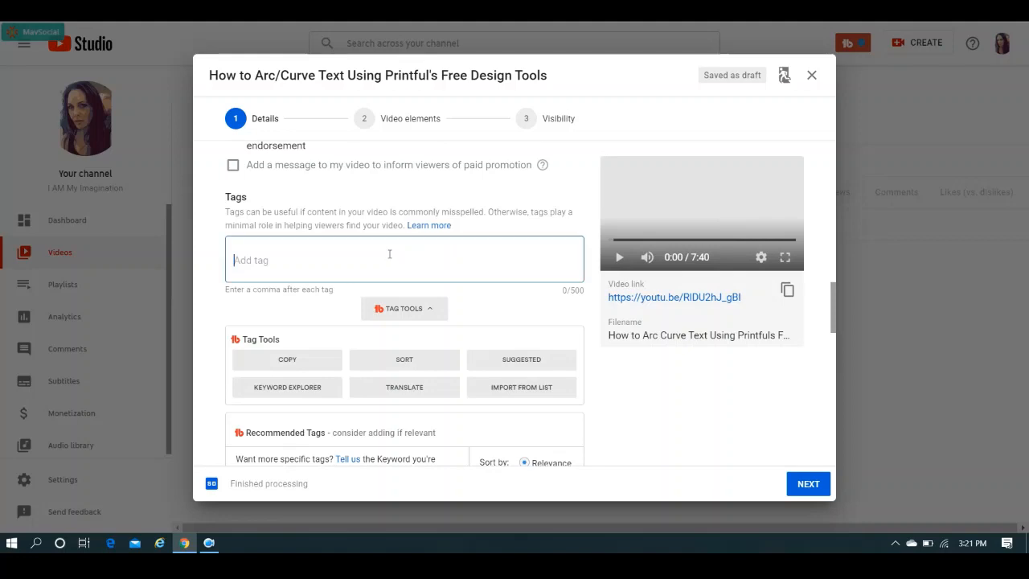
text(How to add)
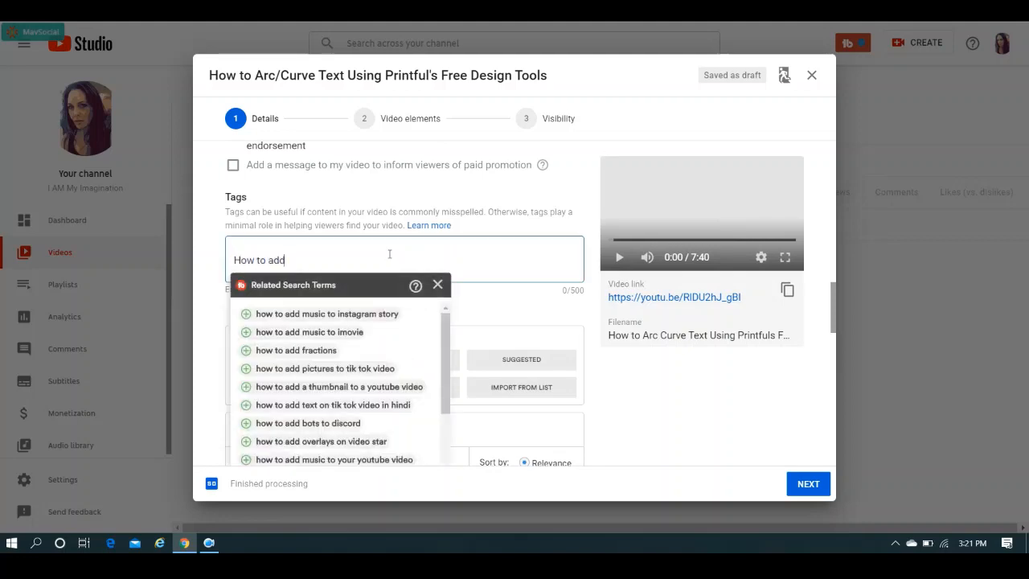
key(BackSpace)
key(BackSpace)
key(BackSpace)
text(curve text)
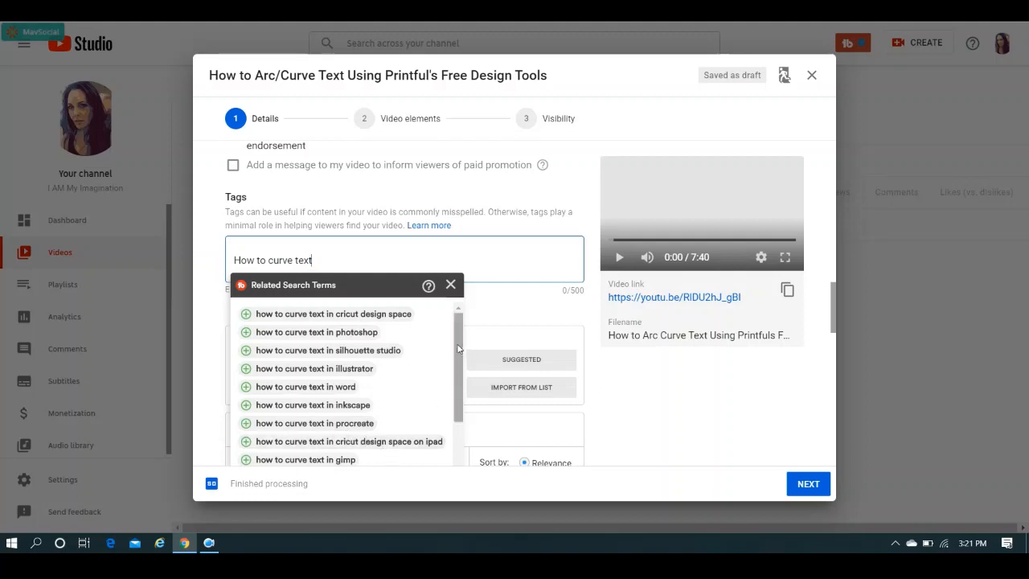
drag(458, 348, 454, 427)
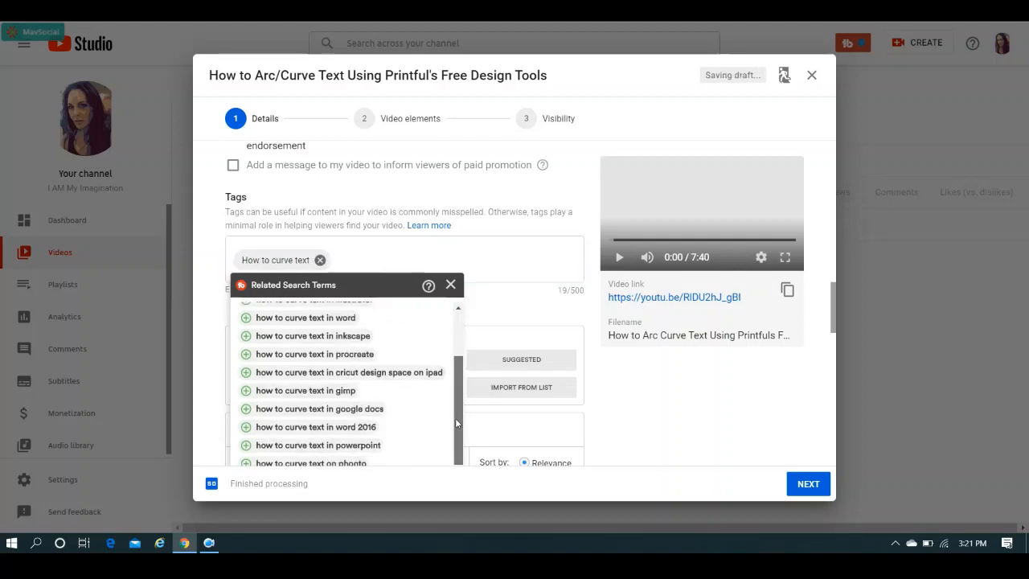
drag(456, 392, 461, 327)
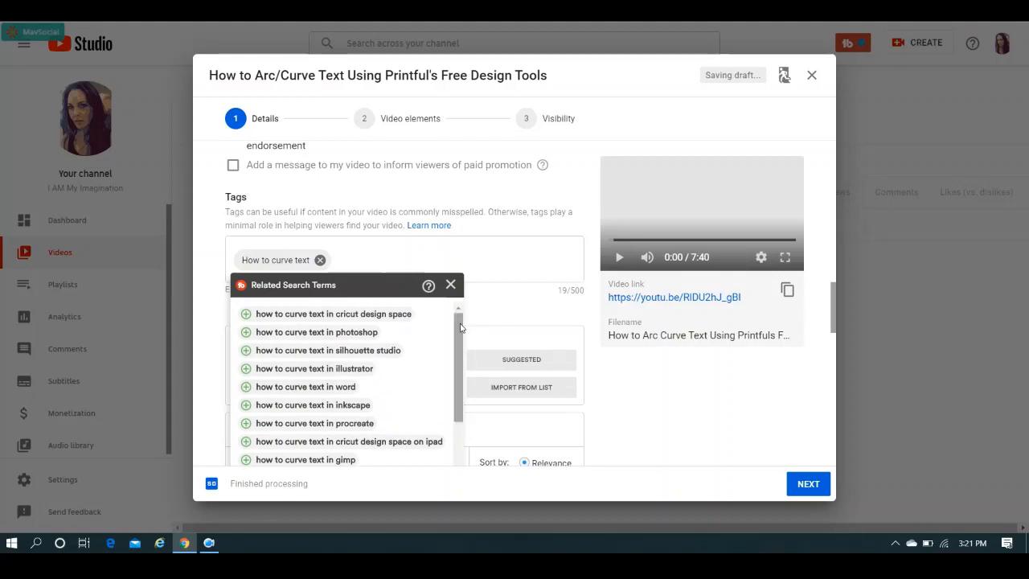
Look up related search terms for "printful", add the suggested tag "printful tutorial", and close the suggestions.
click(397, 257)
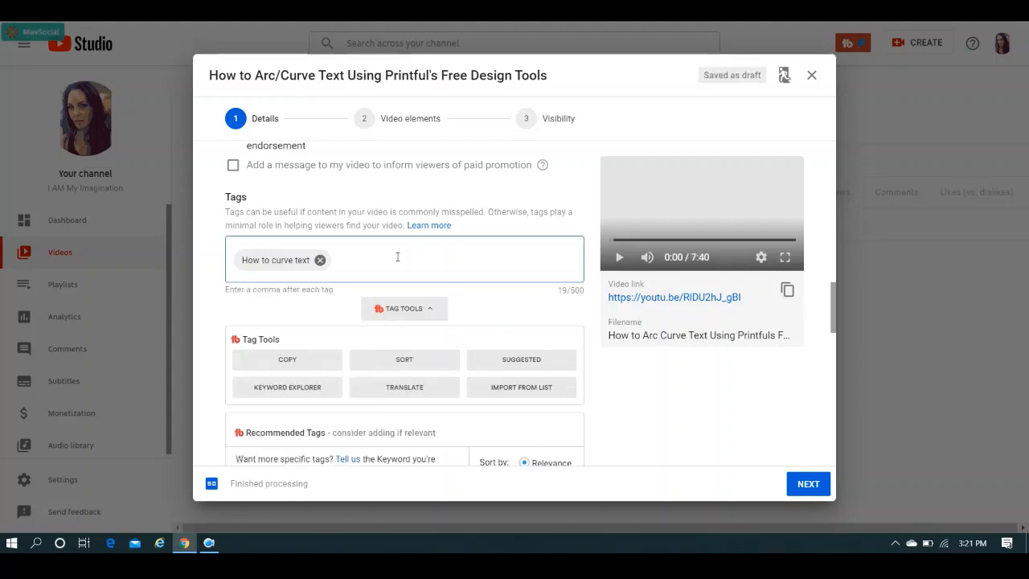
text(printful's)
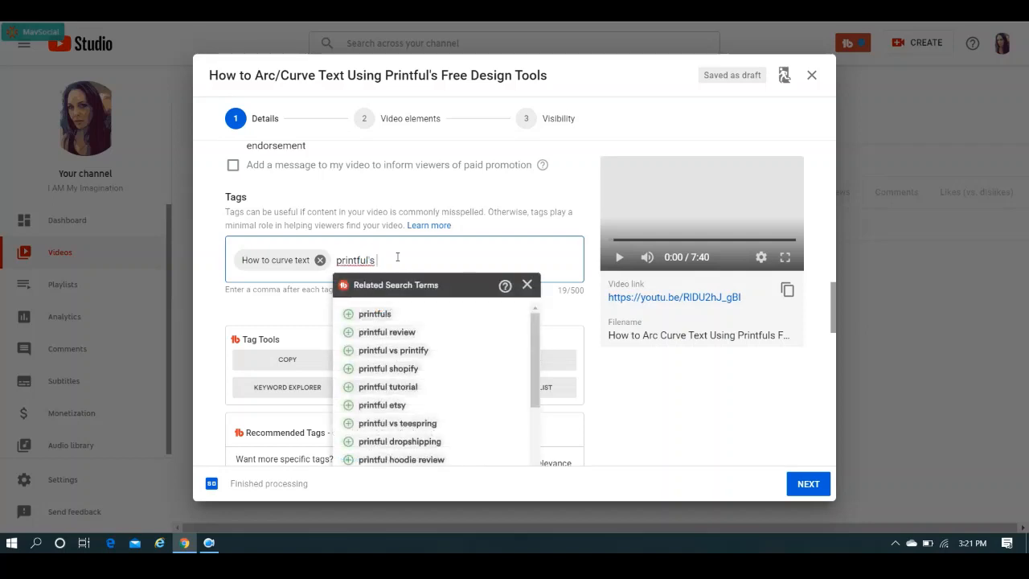
key(BackSpace)
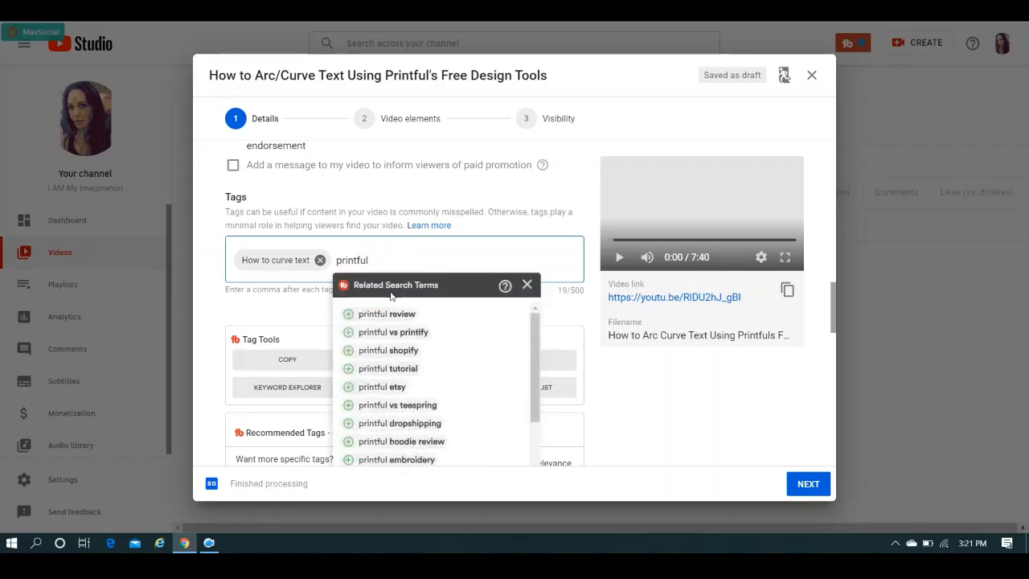
click(408, 372)
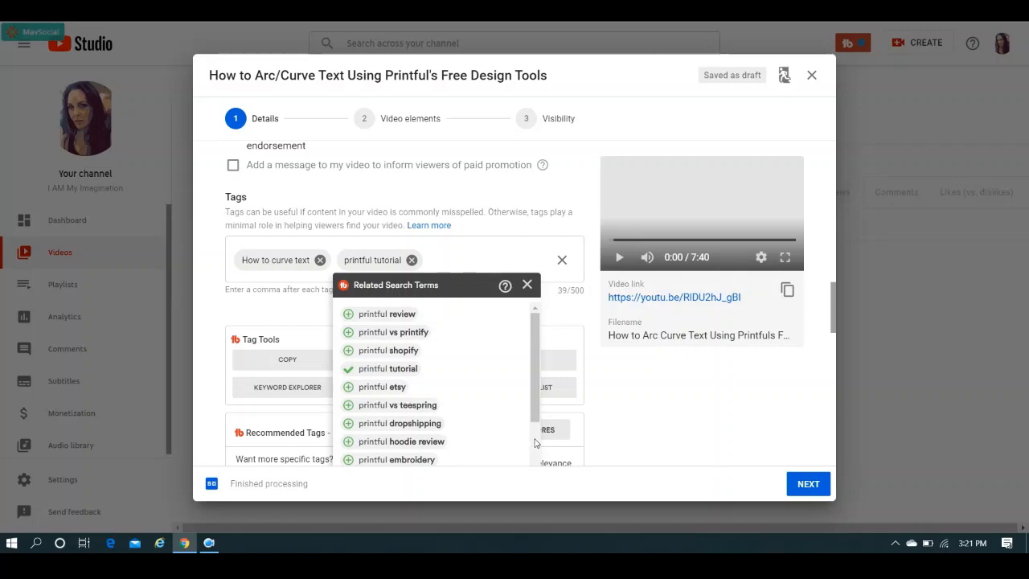
scroll(535, 442, down, 2)
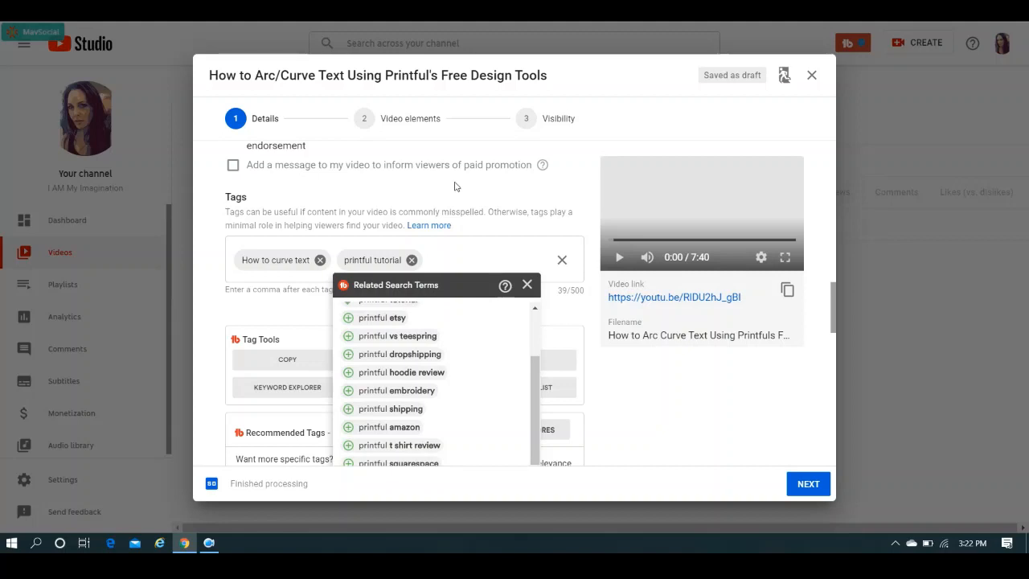
click(527, 286)
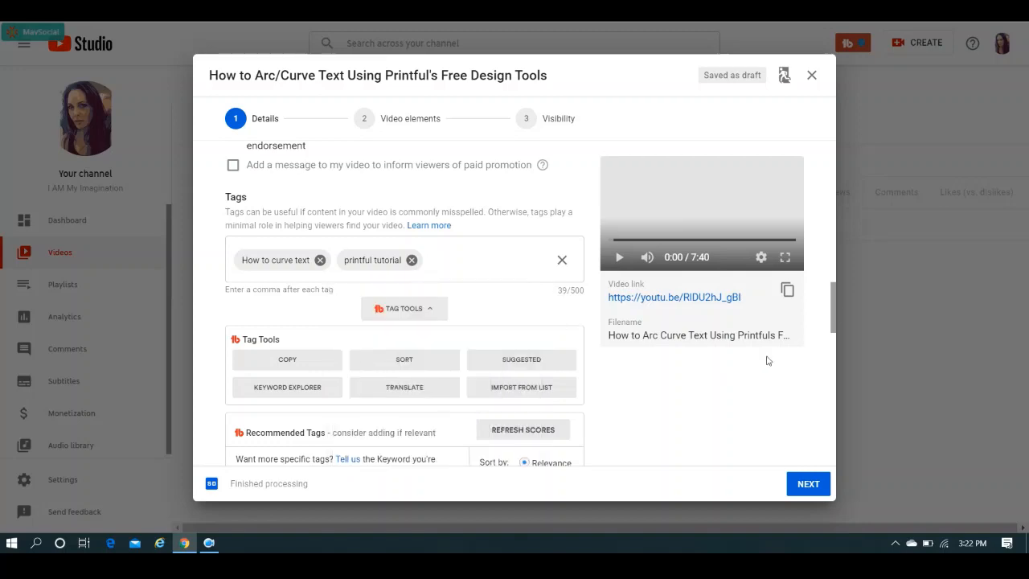
Set the video's recording date to Apr 7, 2020 and proceed to the video elements stage.
drag(833, 304, 822, 410)
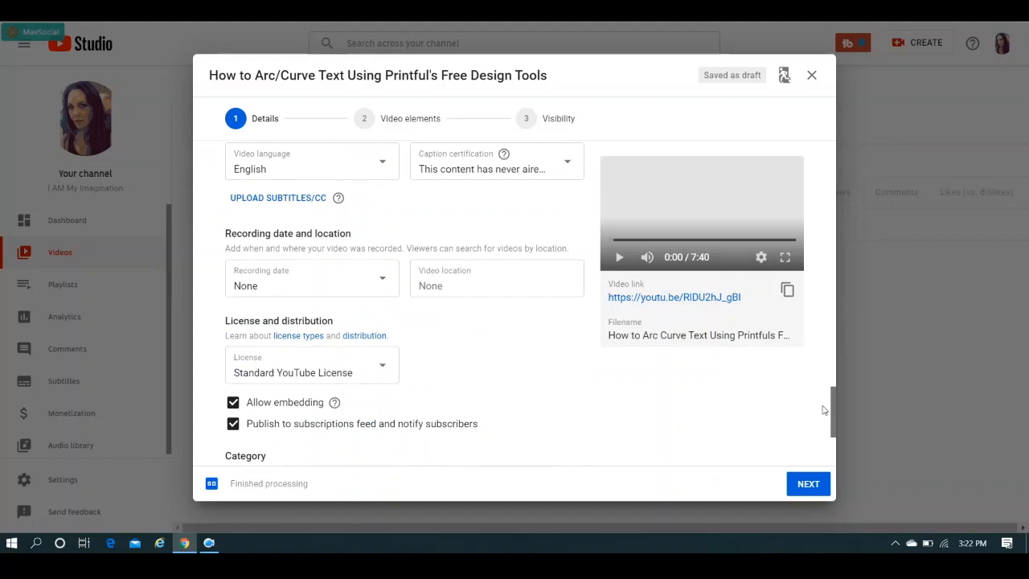
click(375, 283)
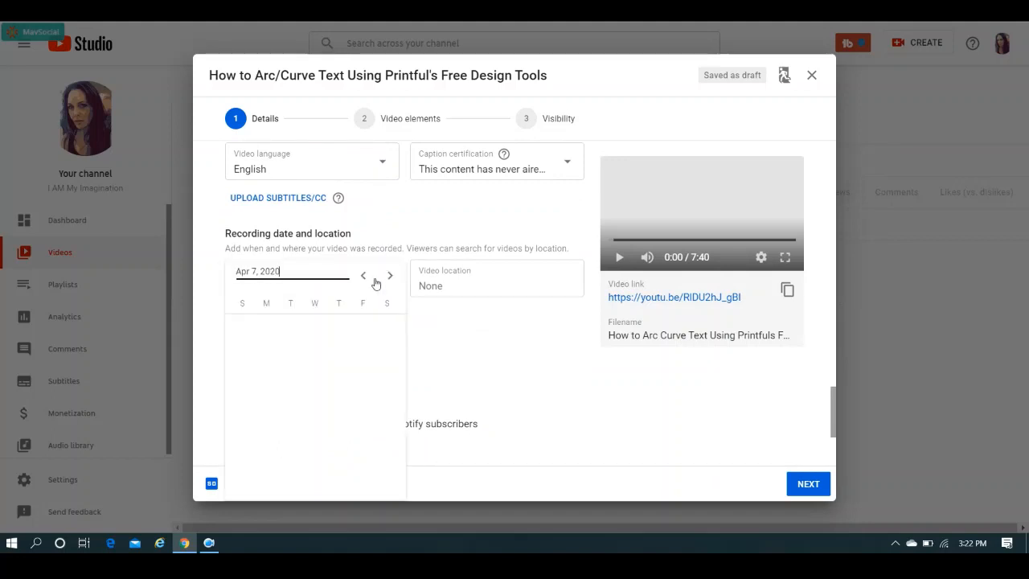
click(291, 416)
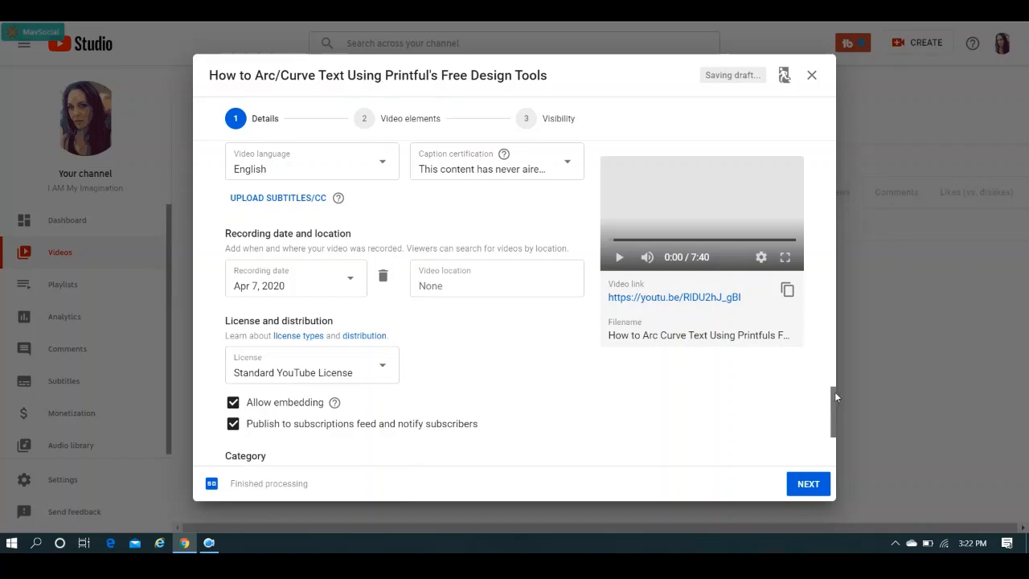
drag(832, 392, 837, 466)
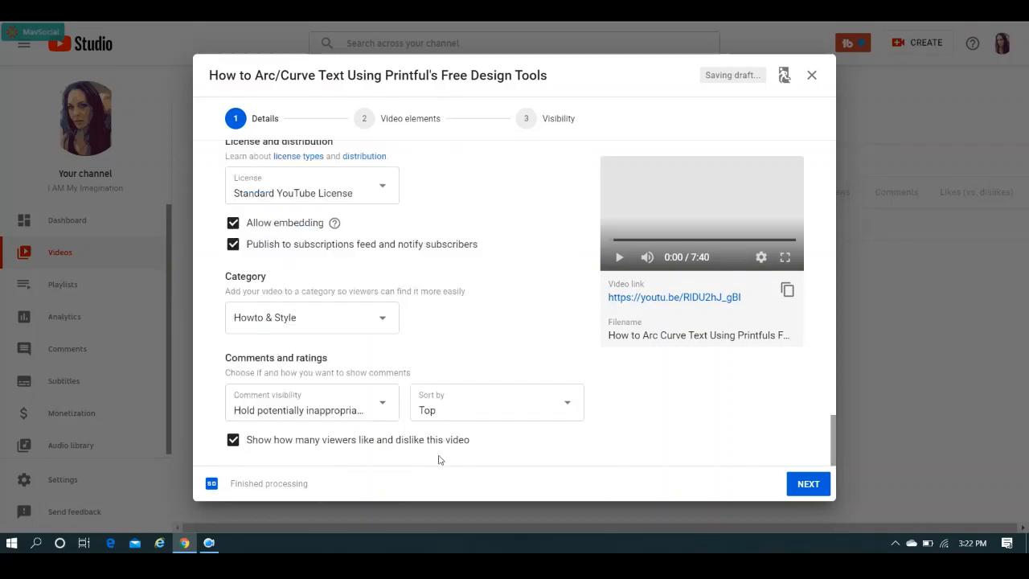
click(807, 488)
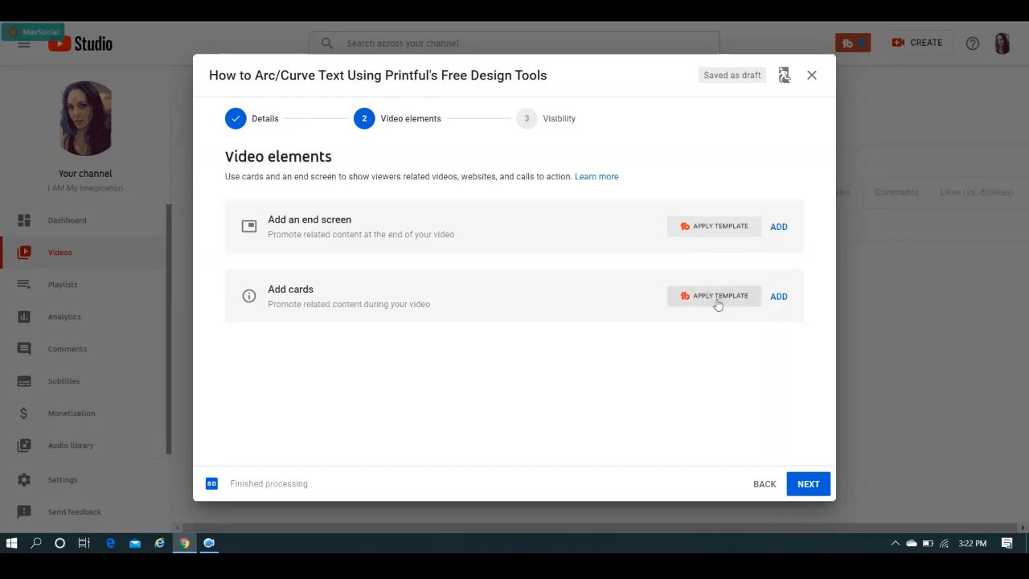
Add "How to Use Printful's Mockup Generator For Multiple Mockups" as an end screen video element in the frame's upper right.
click(777, 228)
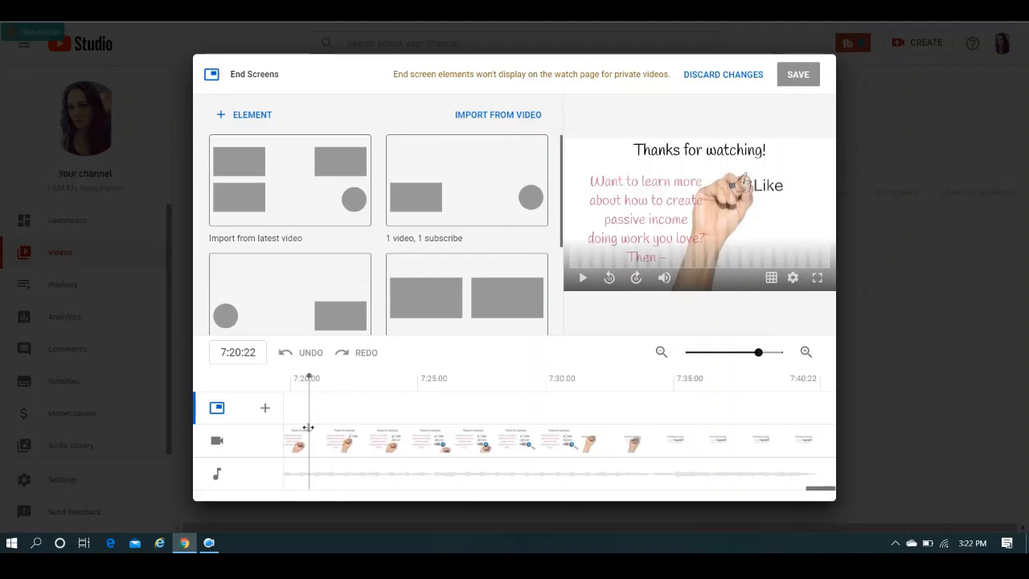
drag(308, 426, 614, 451)
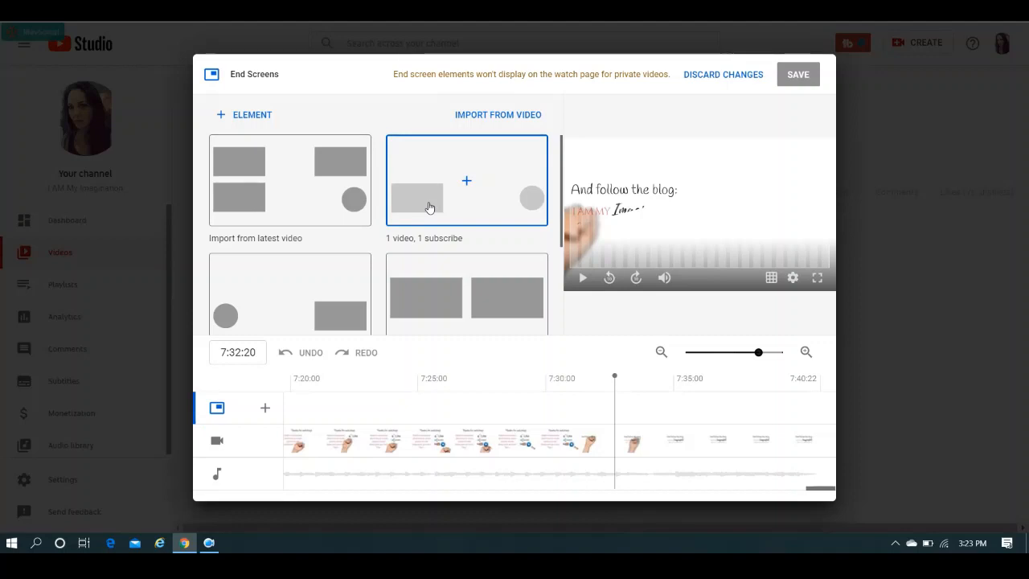
click(265, 411)
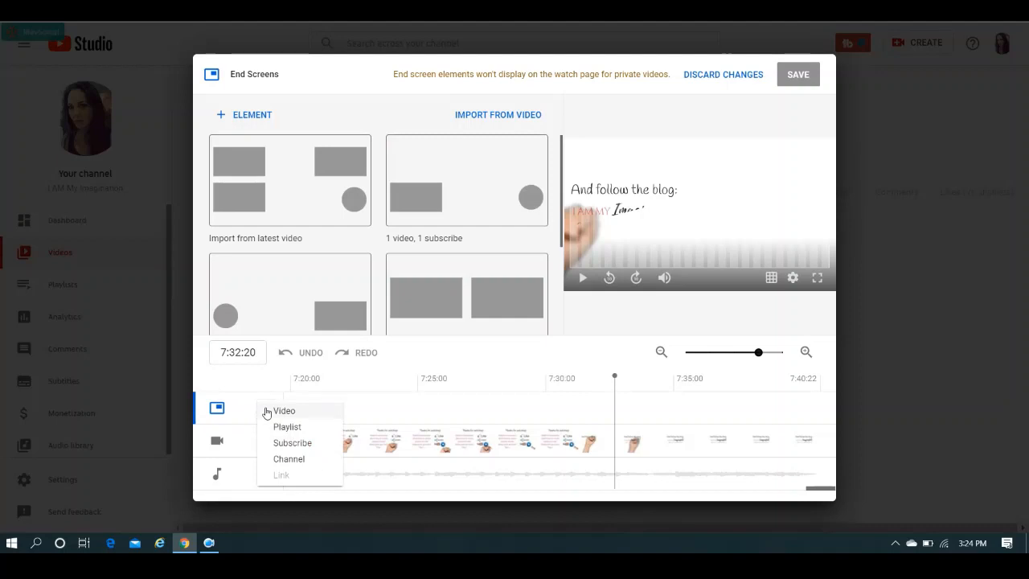
click(278, 412)
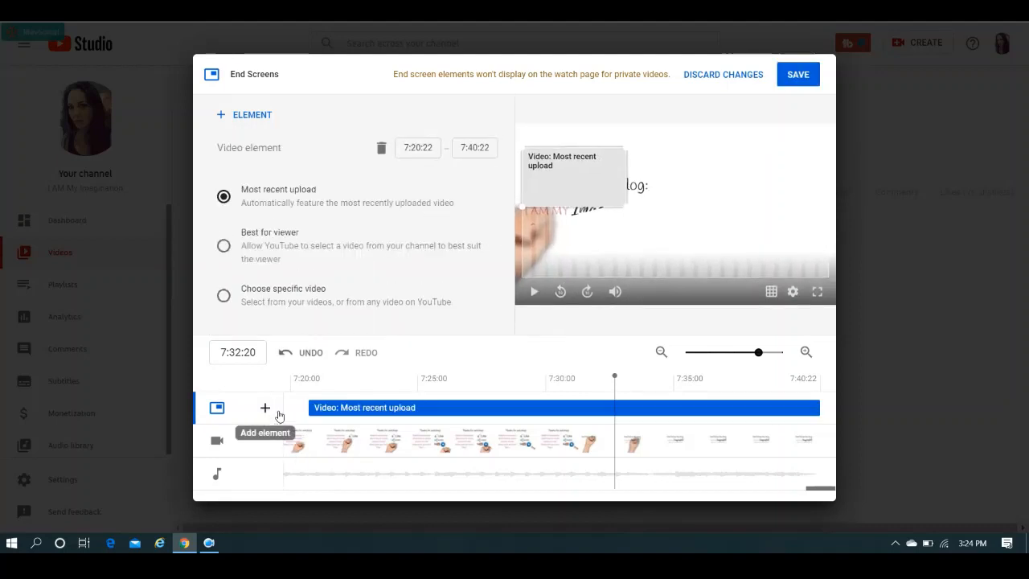
click(276, 298)
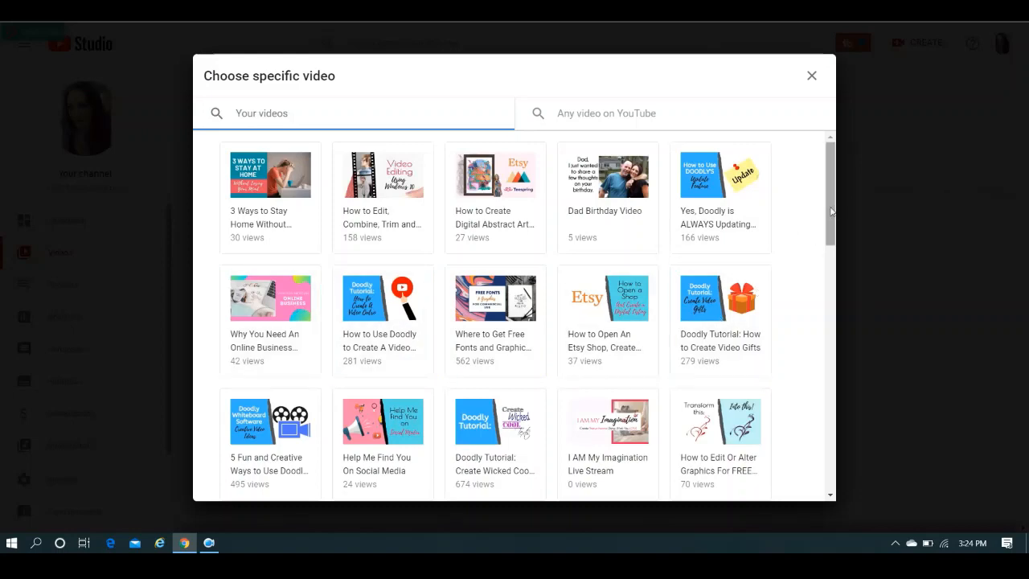
drag(833, 211, 832, 291)
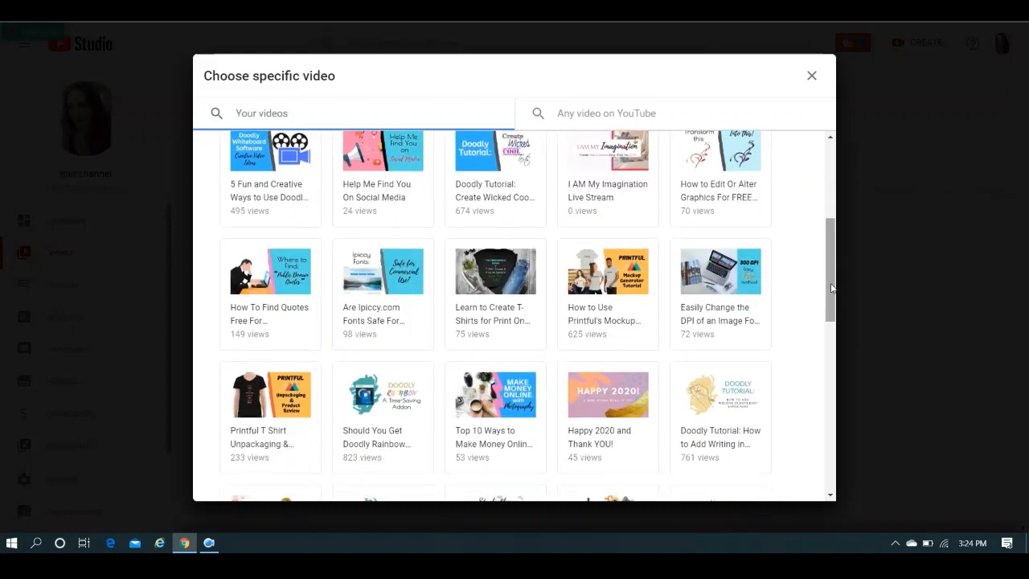
click(601, 303)
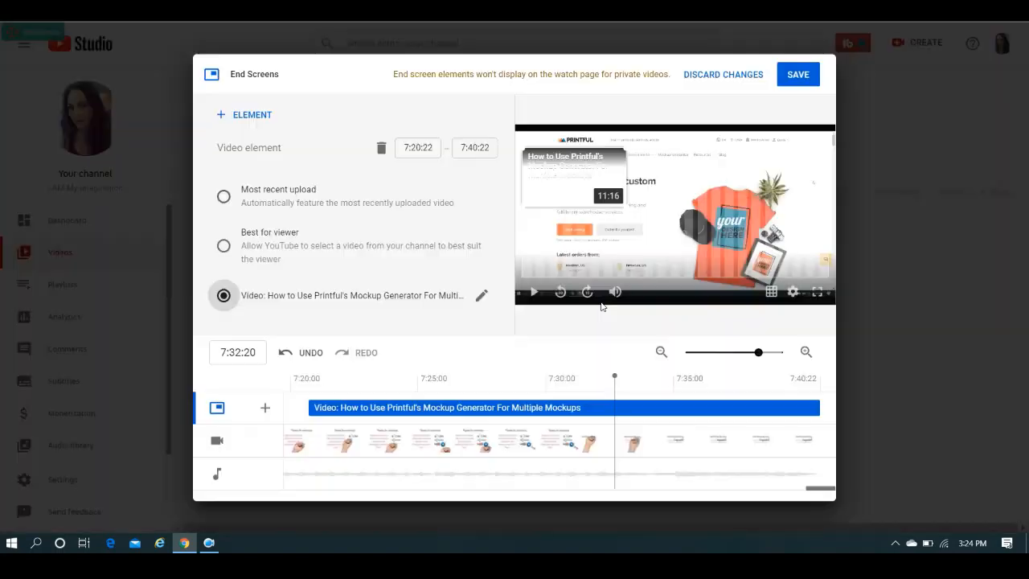
drag(589, 175, 801, 165)
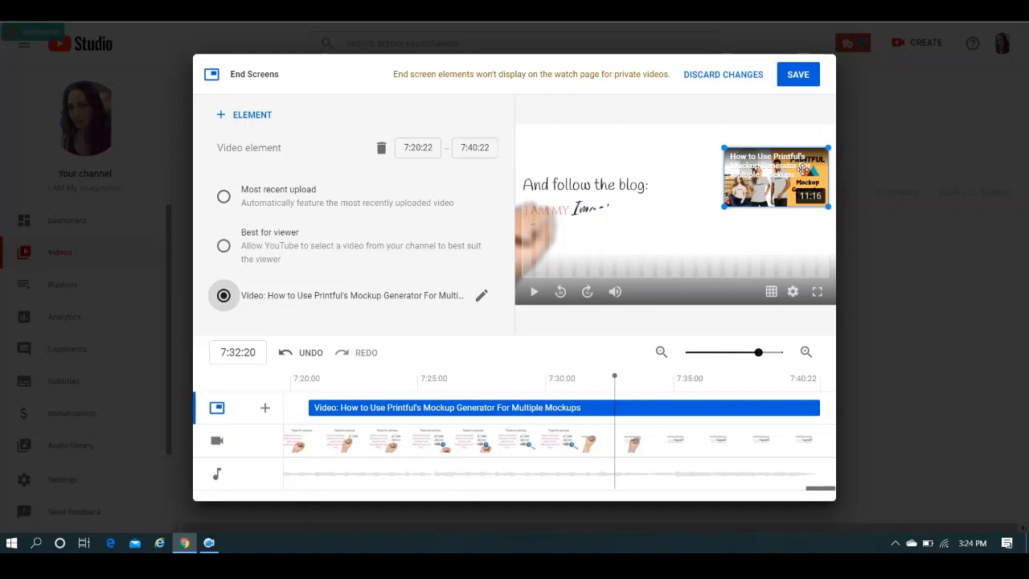
Add "Learn to Create T-Shirts for Print On Demand Profits" as a second end screen video, placed directly below the first.
click(267, 410)
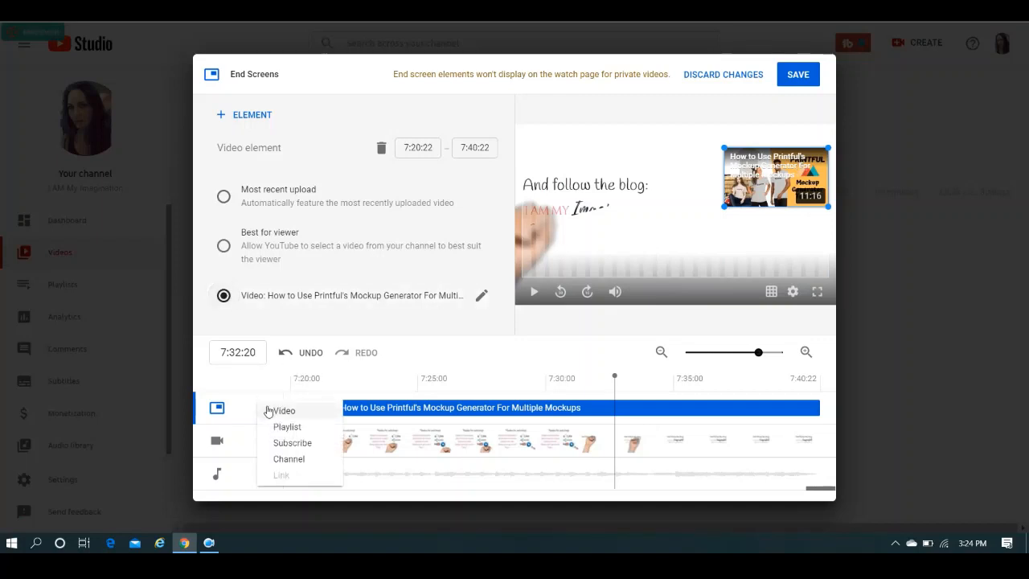
click(278, 411)
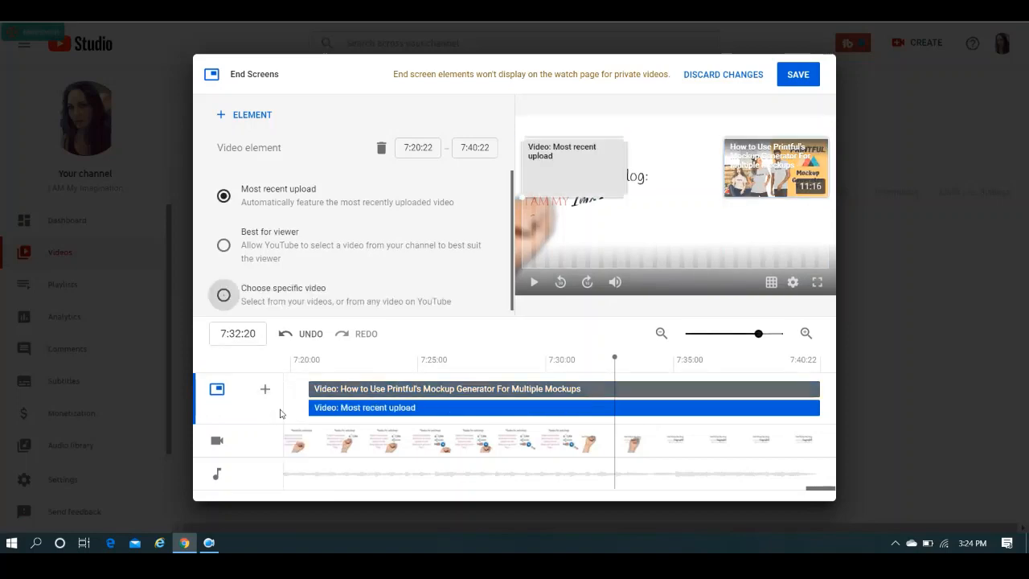
click(259, 281)
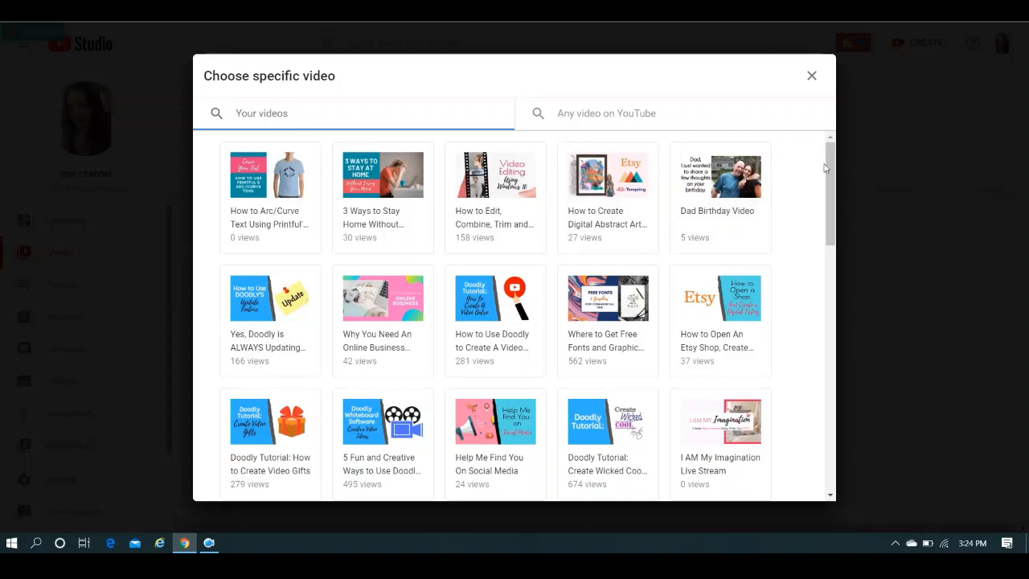
mouse_move(832, 166)
mouse_down()
mouse_move(834, 356)
mouse_move(837, 295)
mouse_up()
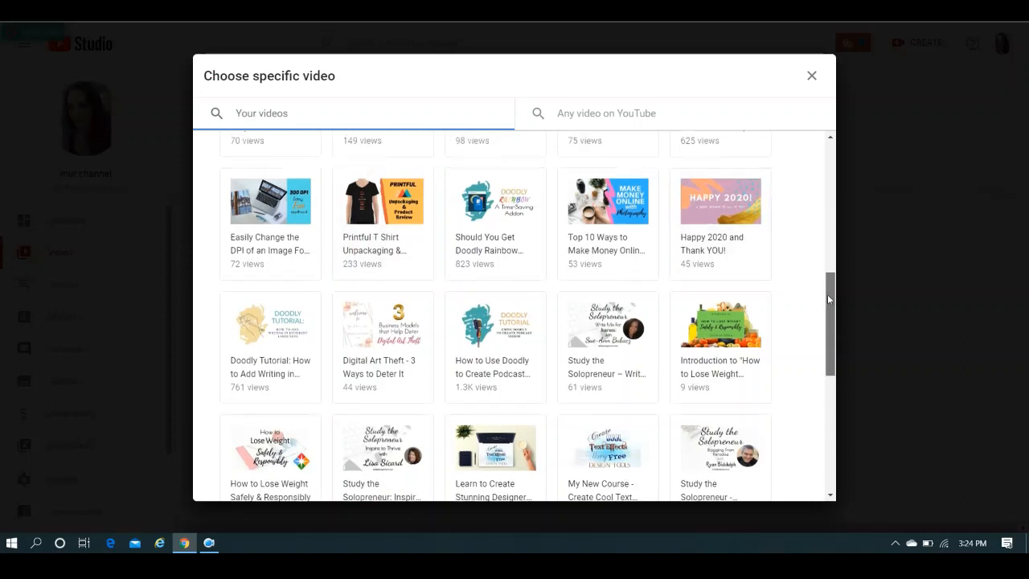
drag(827, 294, 826, 265)
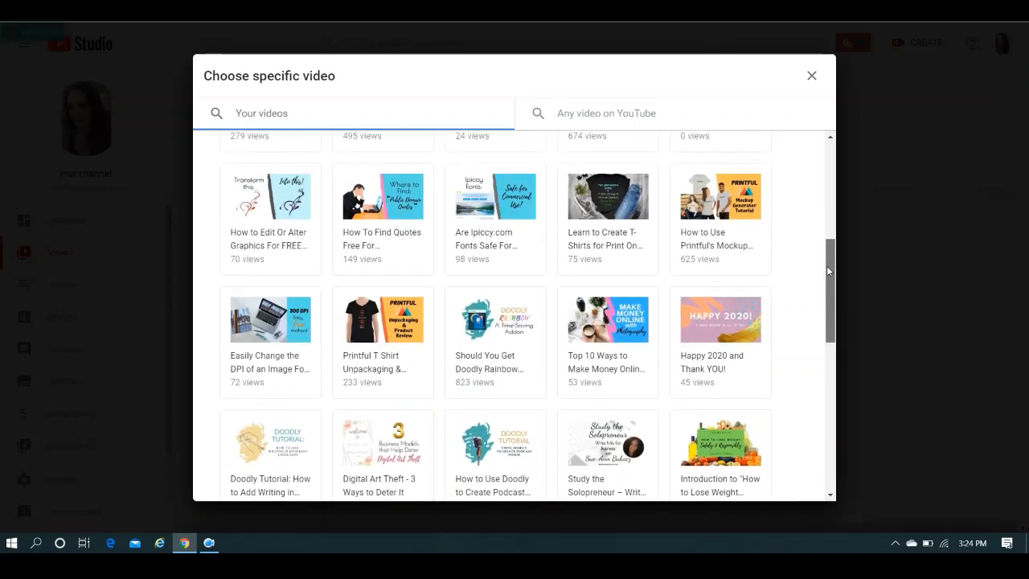
click(586, 232)
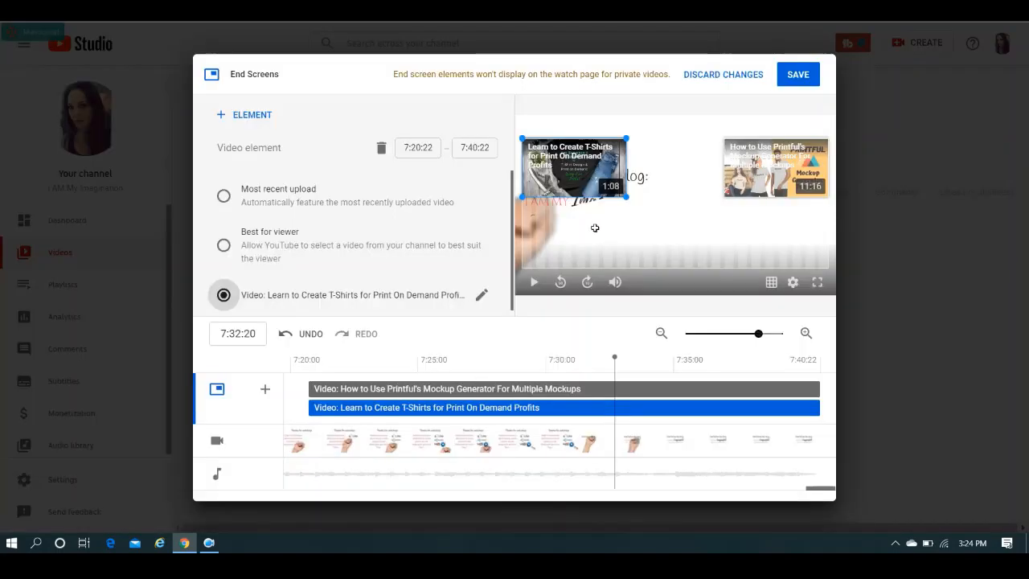
drag(703, 245, 778, 252)
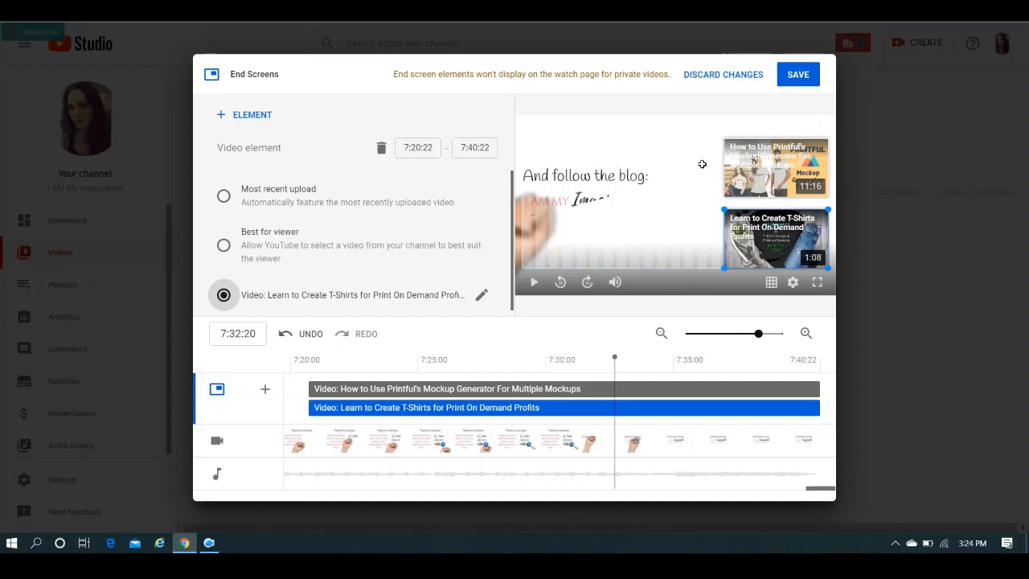
Add a Subscribe element beside the lower end screen video and save the end screen.
click(265, 391)
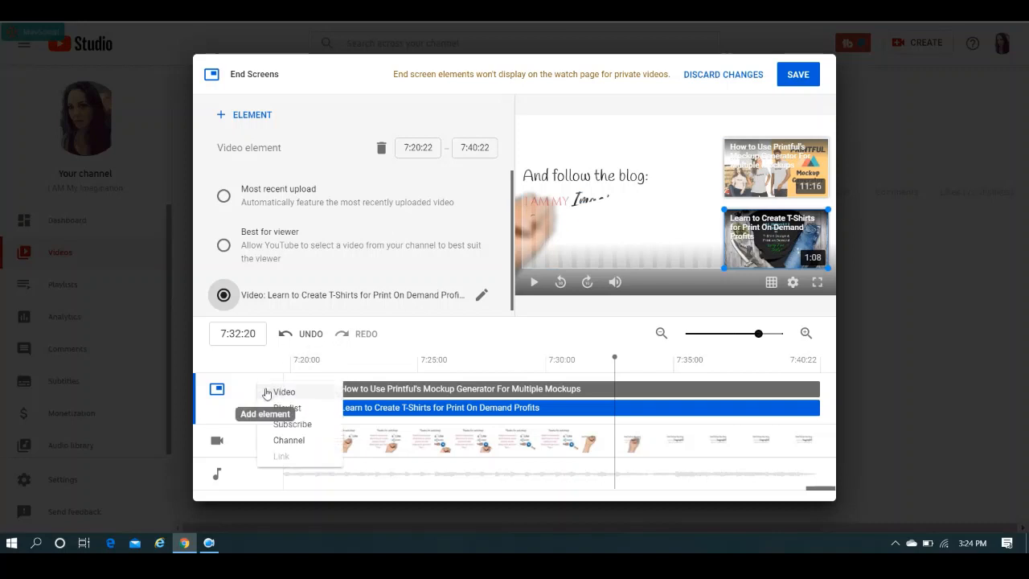
click(288, 426)
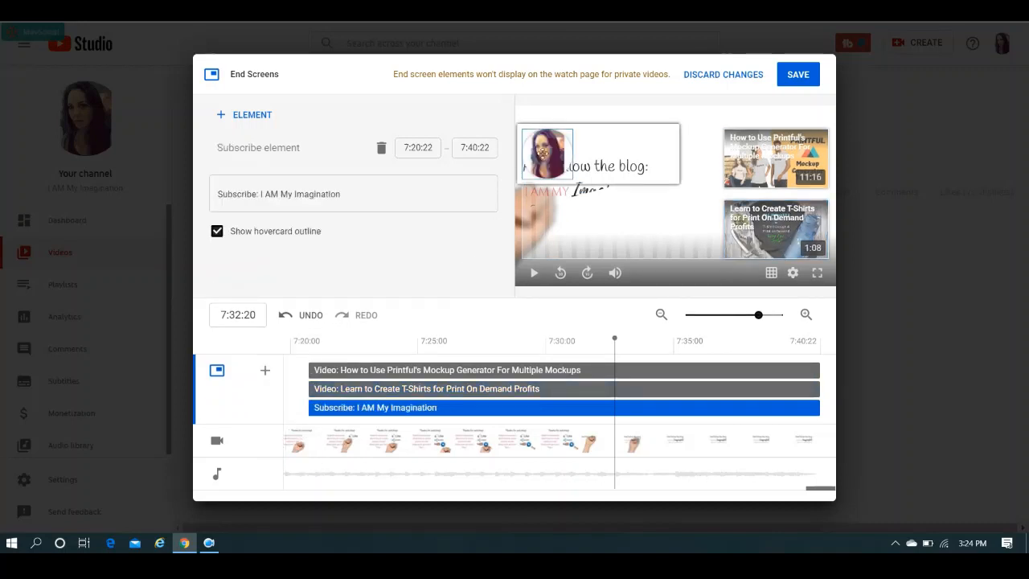
drag(544, 151, 676, 232)
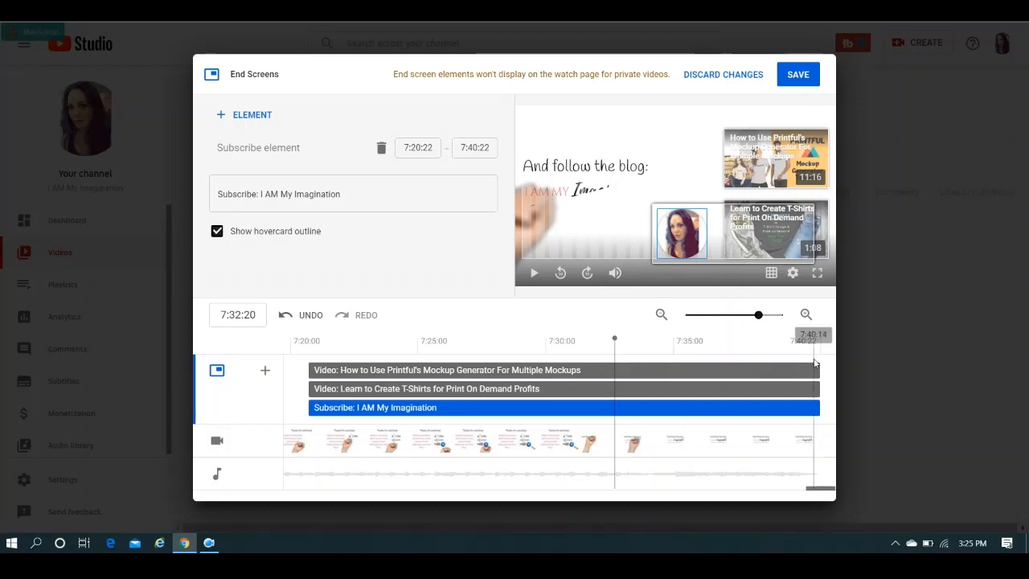
click(798, 75)
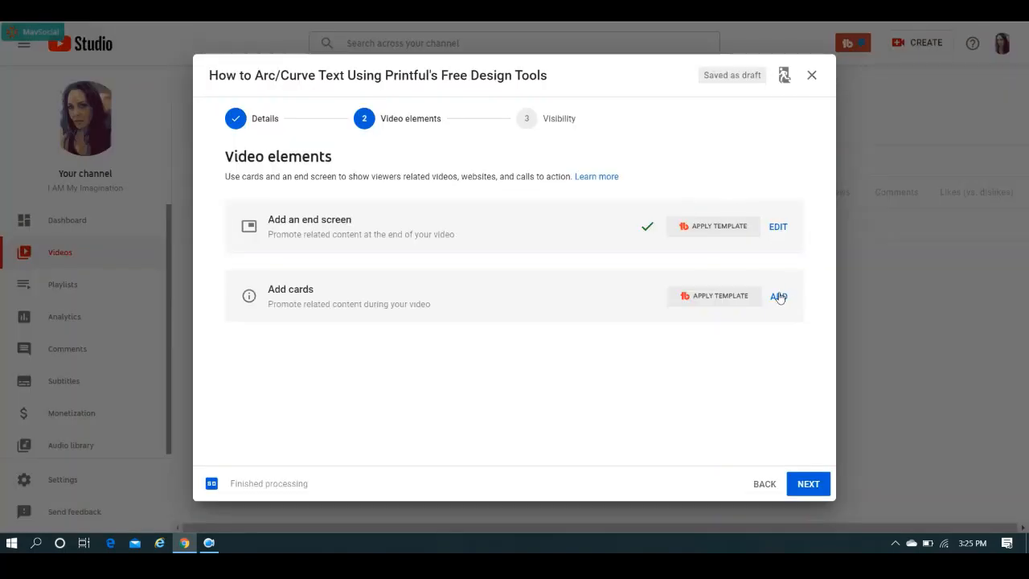
Open the video's card editor, pause the preview and move the playhead to 6:52.
click(778, 298)
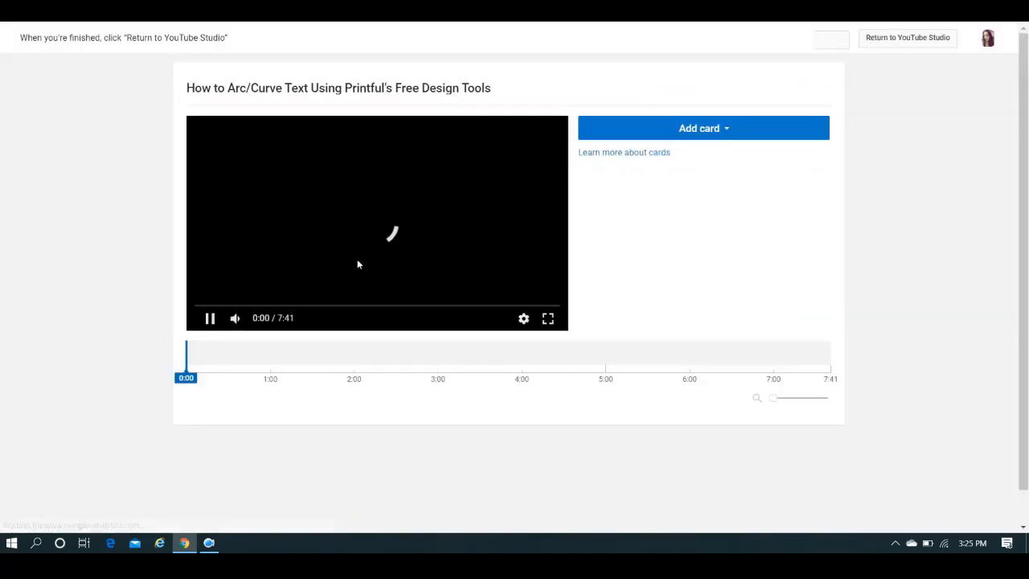
click(210, 319)
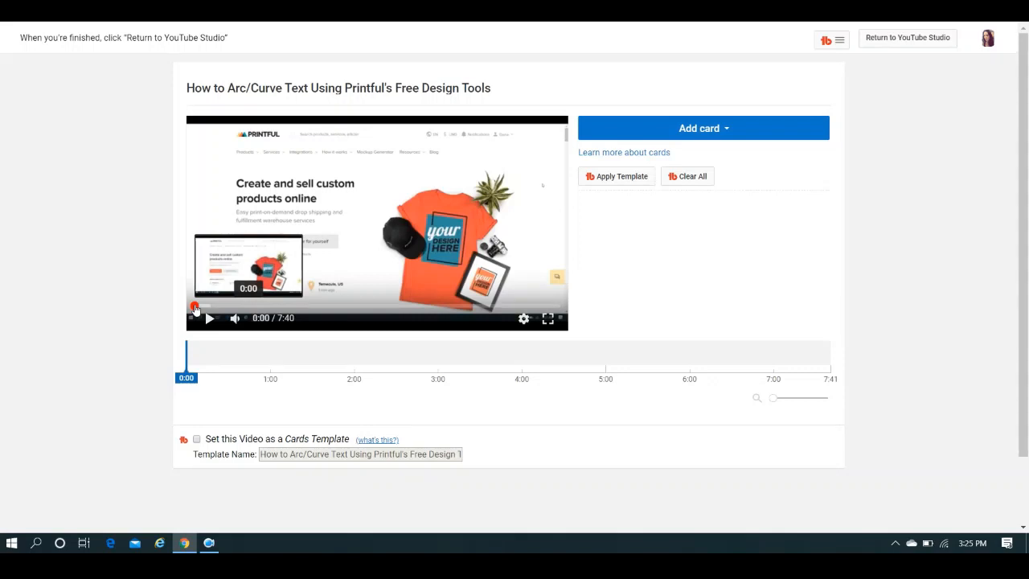
drag(194, 309, 288, 310)
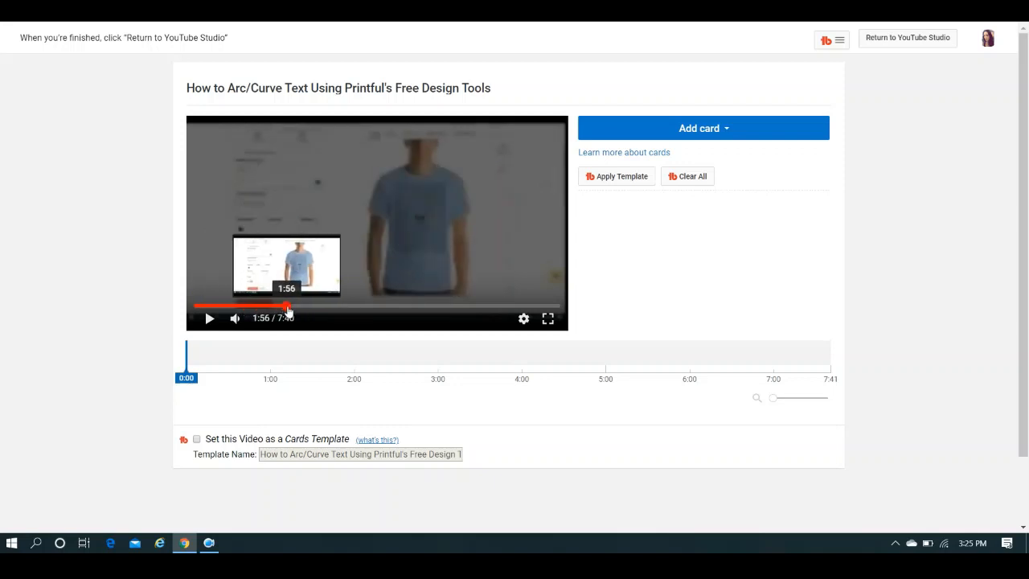
drag(287, 311, 320, 312)
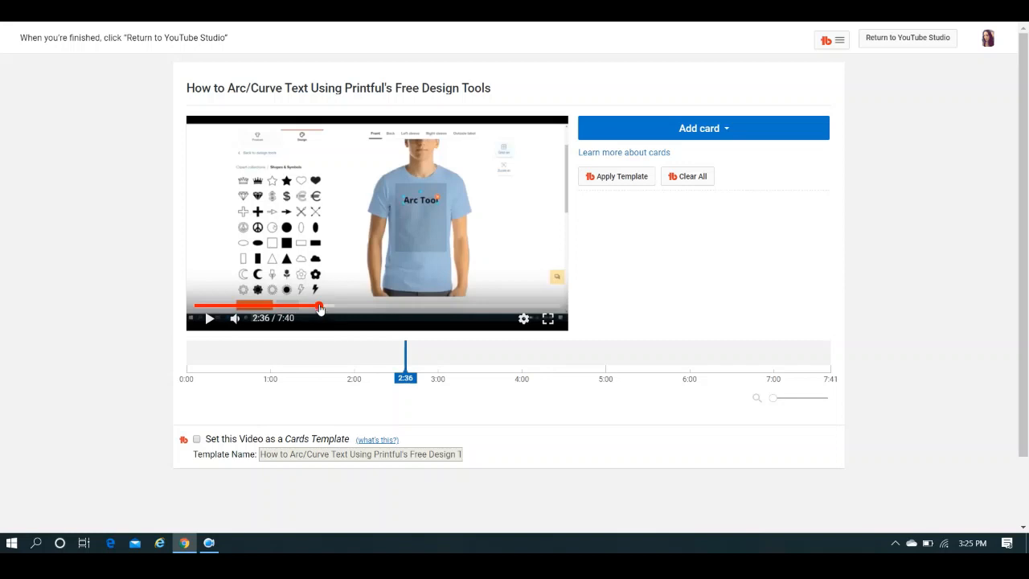
mouse_move(320, 308)
mouse_down()
mouse_move(540, 310)
mouse_move(523, 312)
mouse_up()
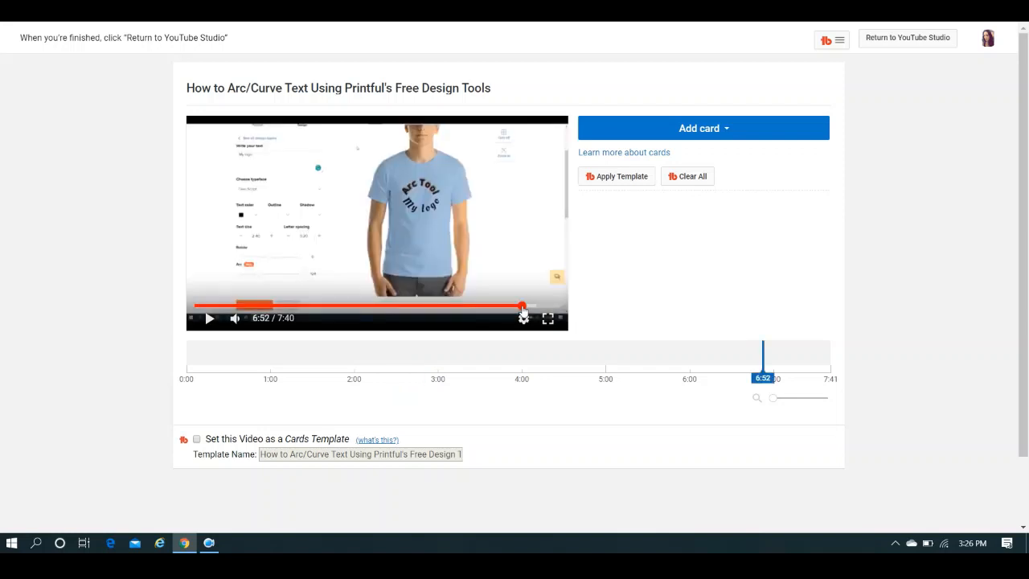
Start a Video or Playlist card at 6:52 and choose the "Print on Demand" playlist for it.
click(727, 131)
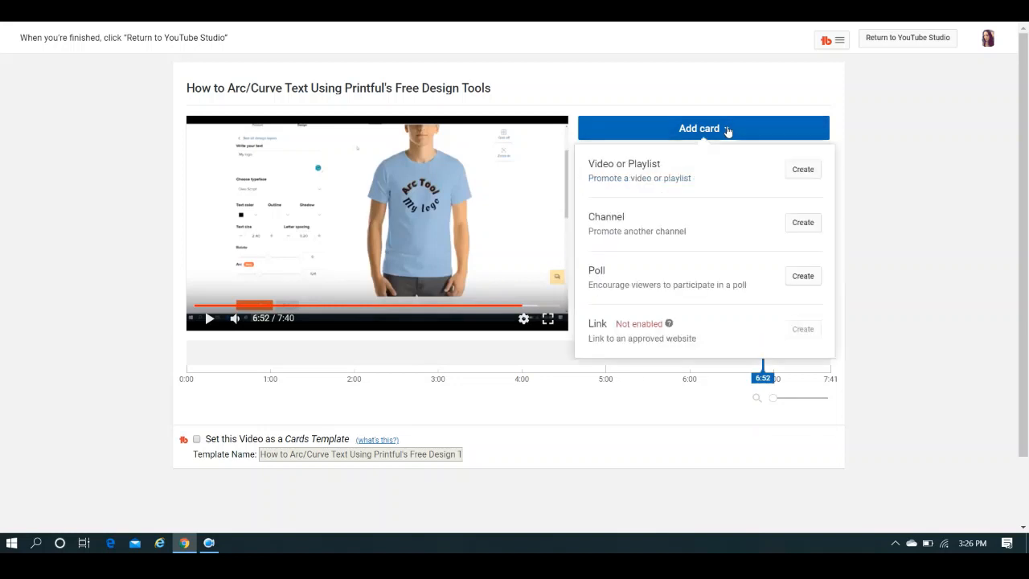
click(803, 169)
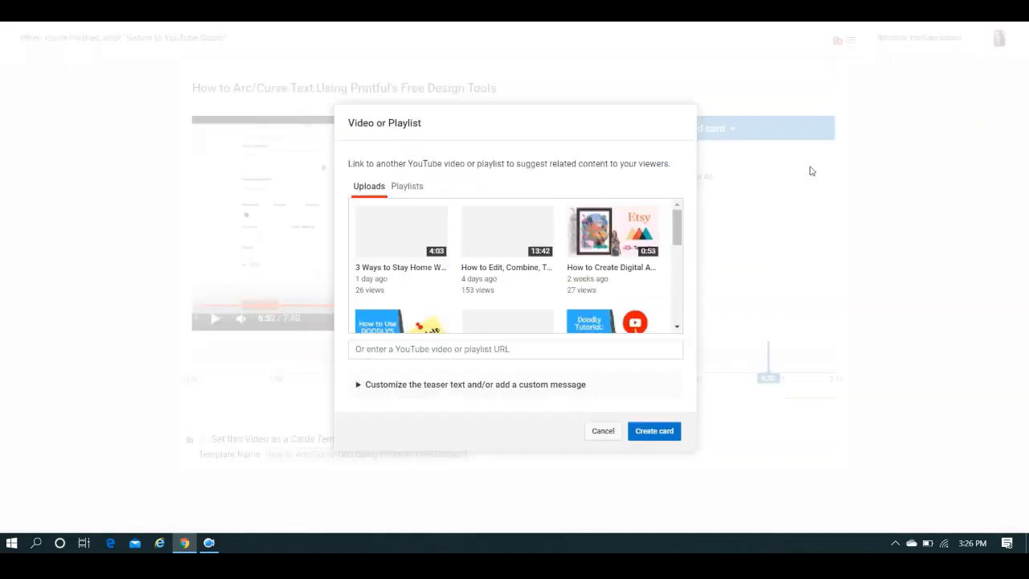
click(408, 186)
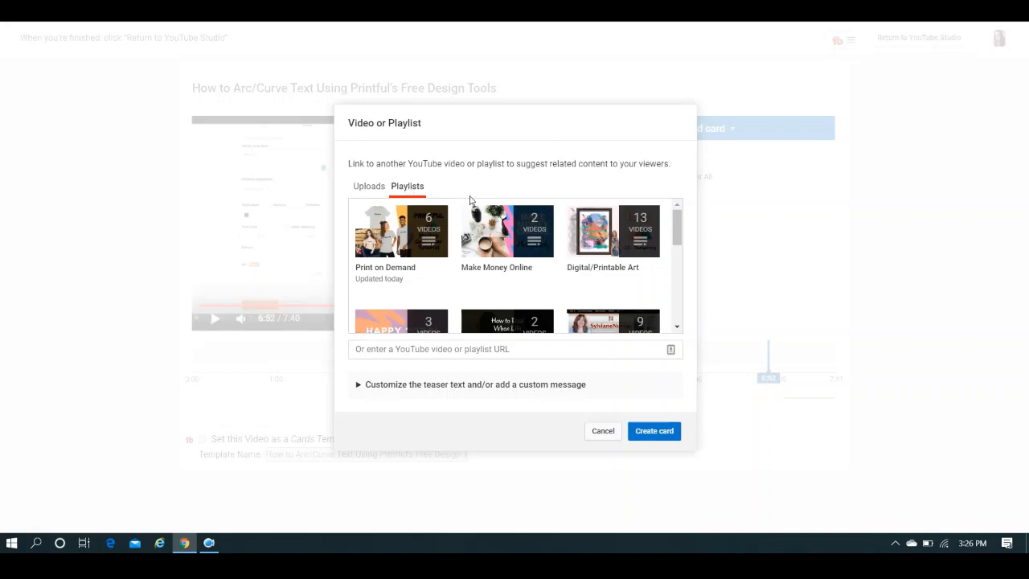
click(405, 273)
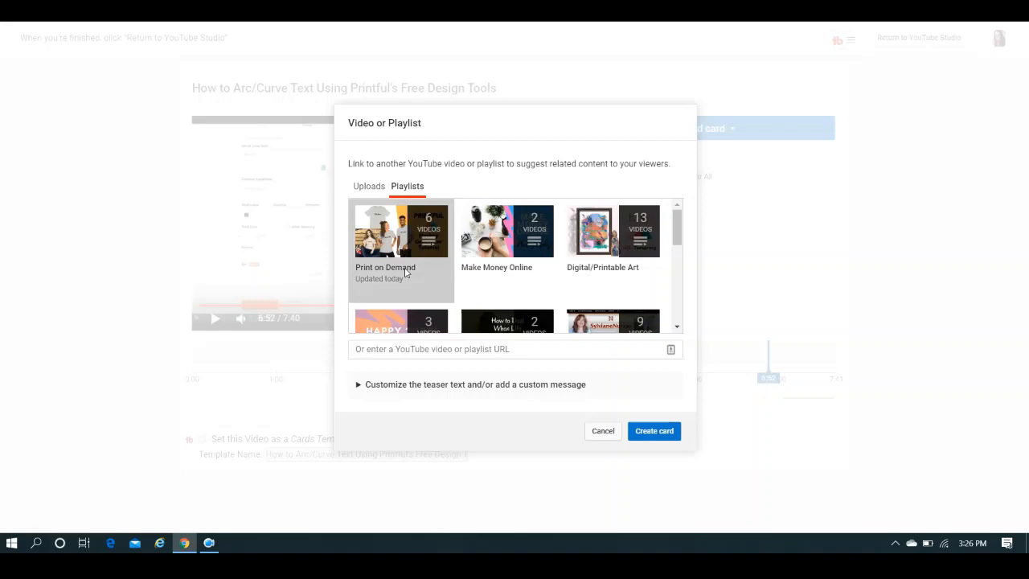
Give the playlist card the custom message "Check out the playlist" and teaser text "More T-Shirt Desig", and create it.
click(502, 385)
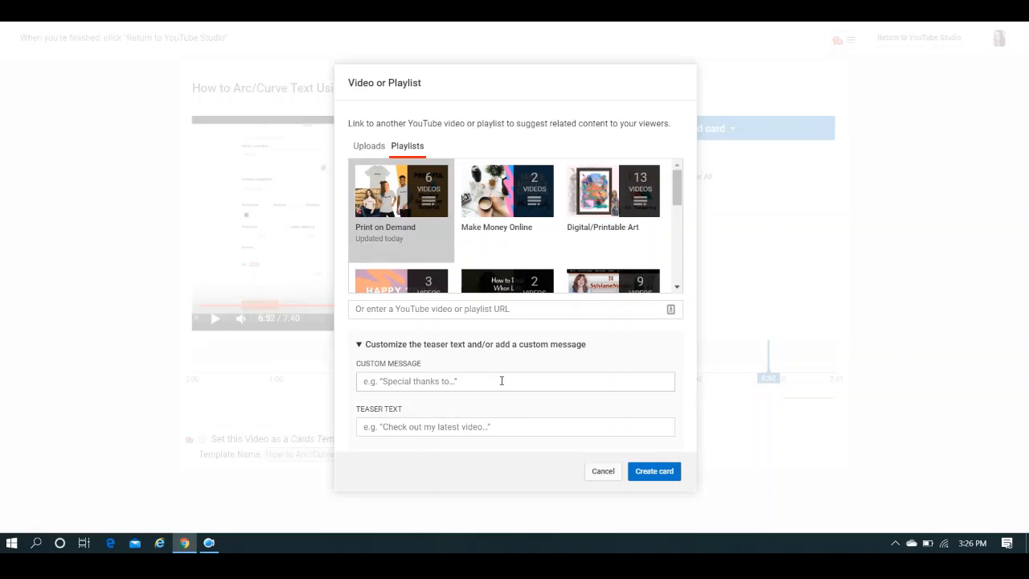
click(502, 380)
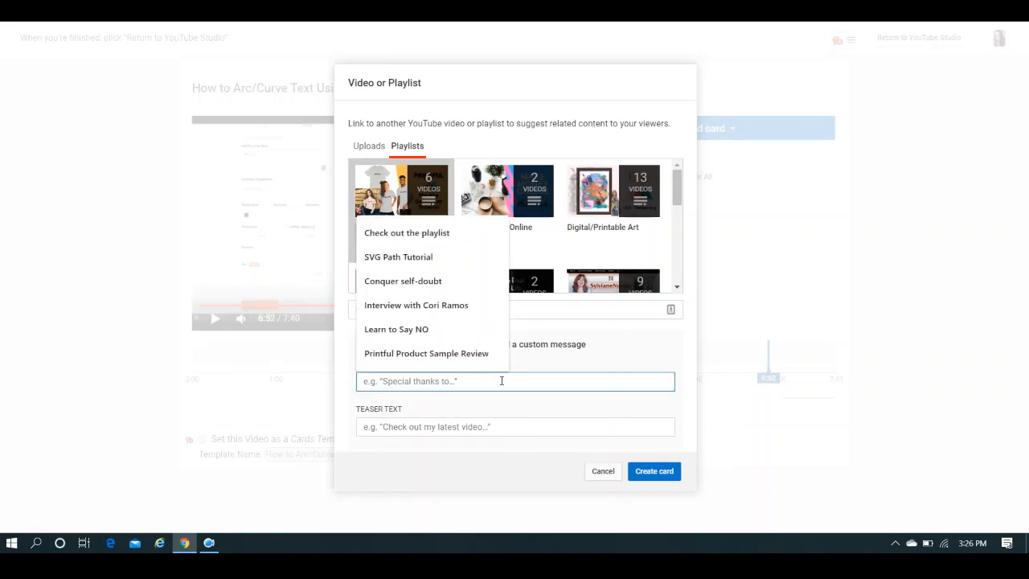
click(413, 236)
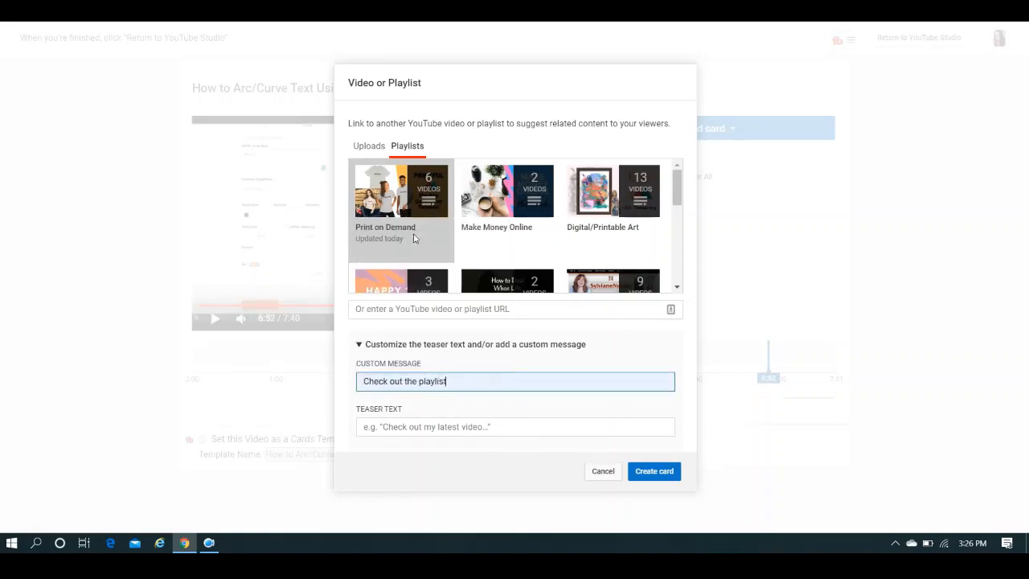
click(443, 427)
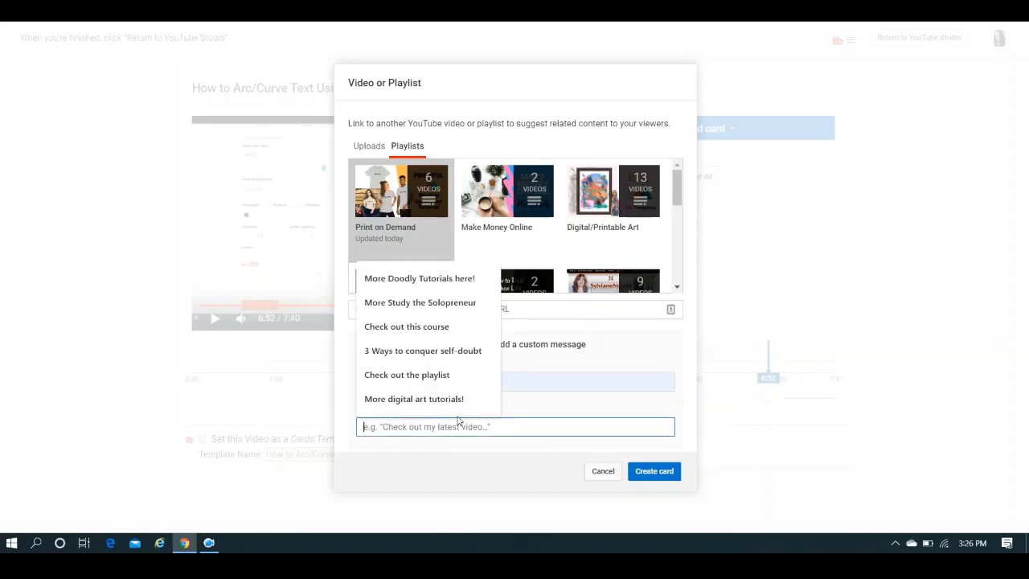
text(More)
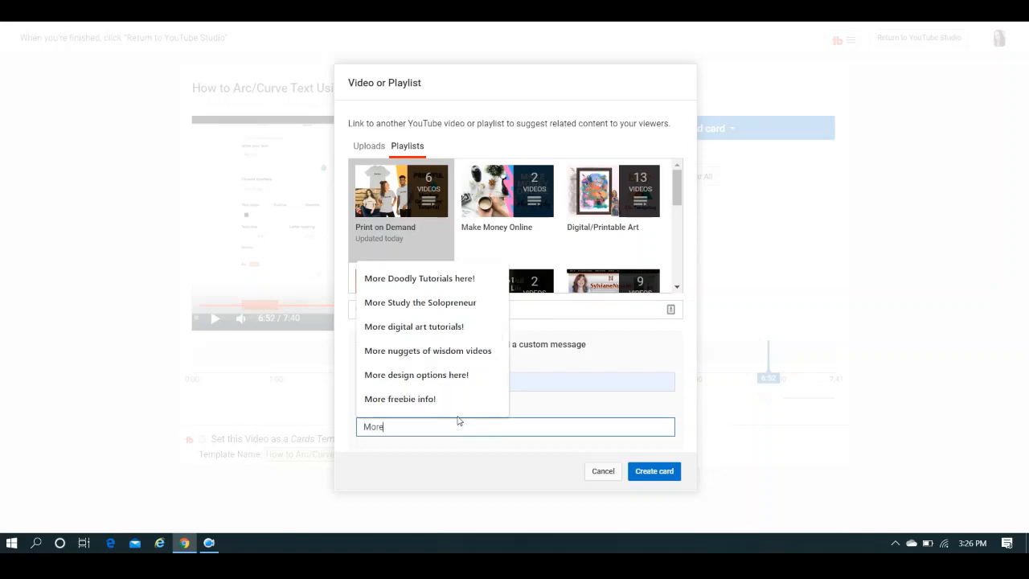
text( T)
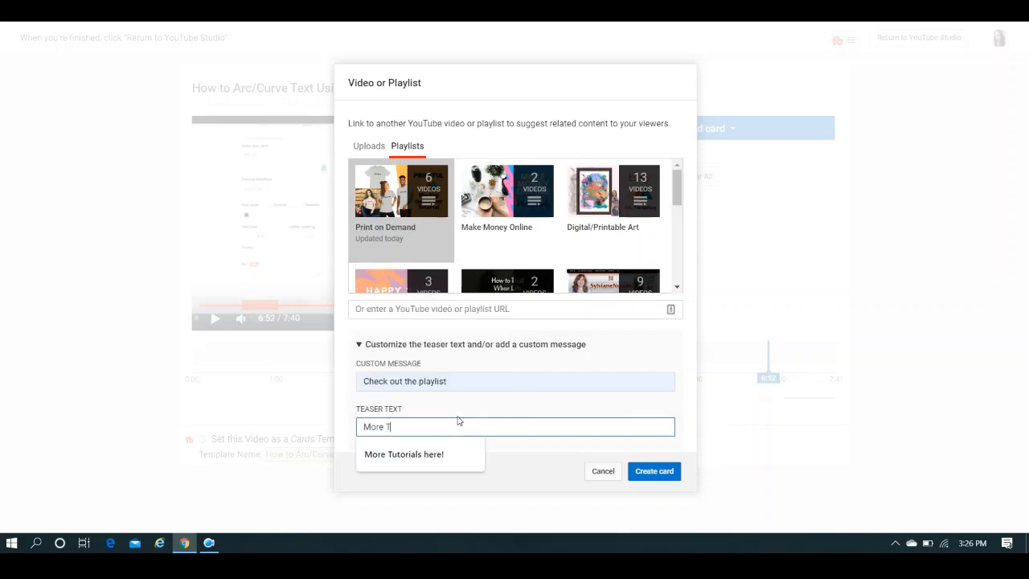
text(-Shirt )
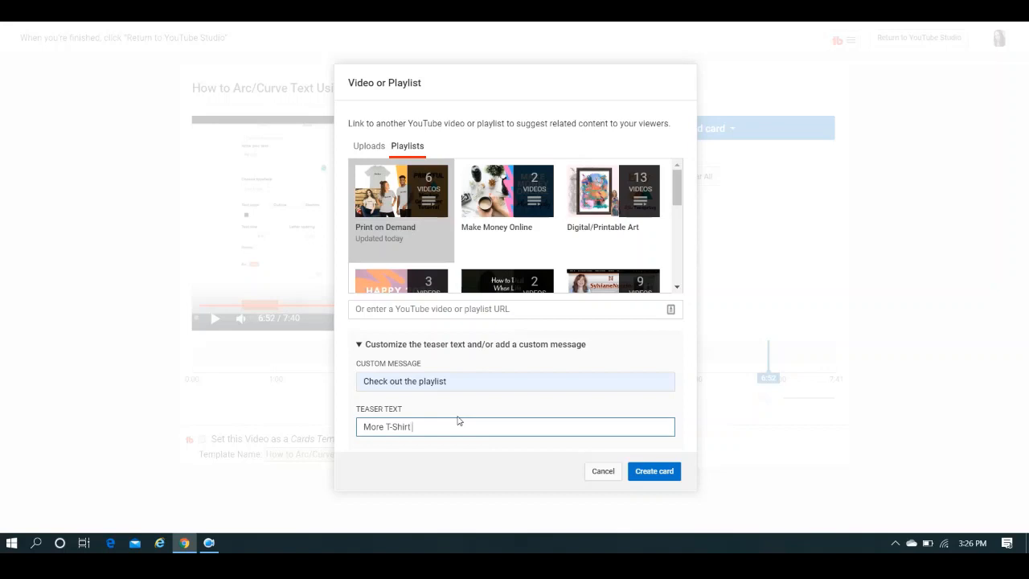
text(Design Videos)
click(652, 472)
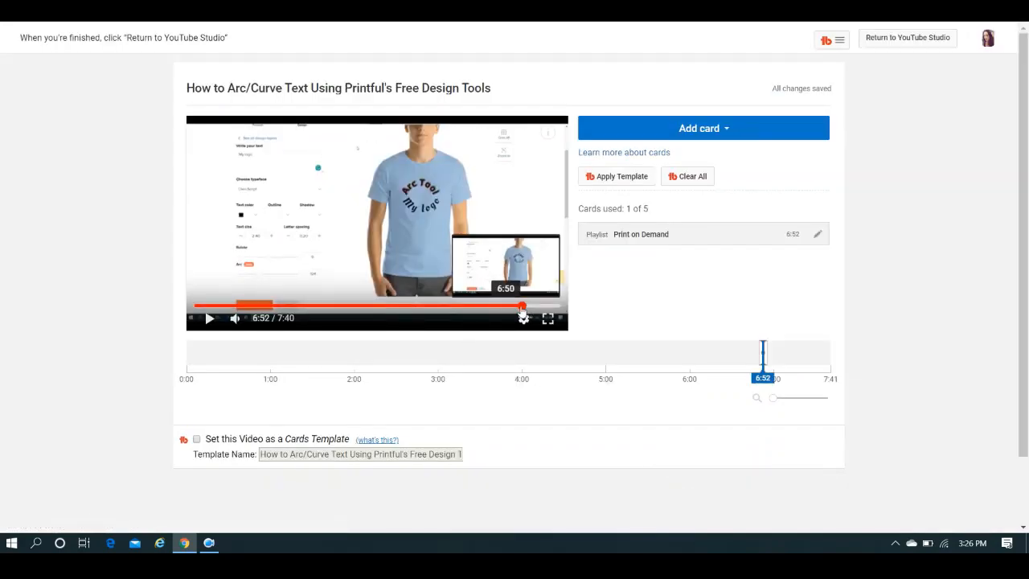
Move the playhead to 3:40 and choose the uploaded video "Why You Need An Online Business" for a new card.
drag(520, 310, 371, 311)
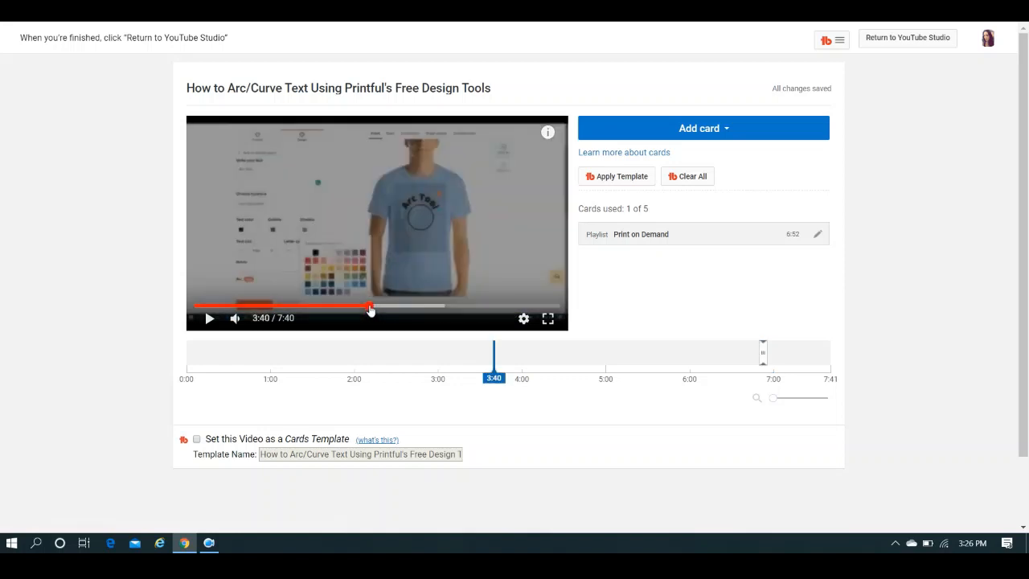
click(714, 135)
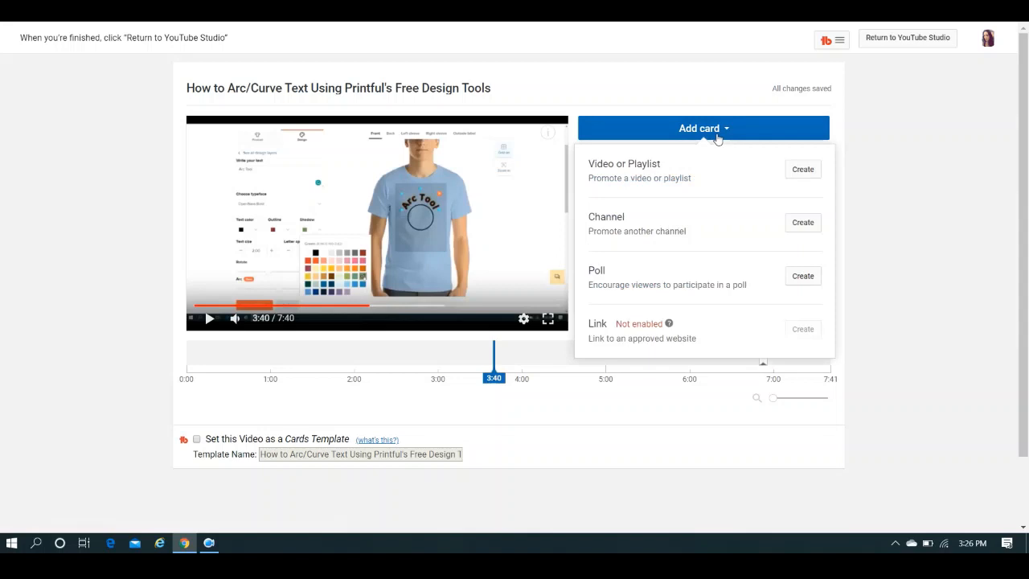
click(802, 169)
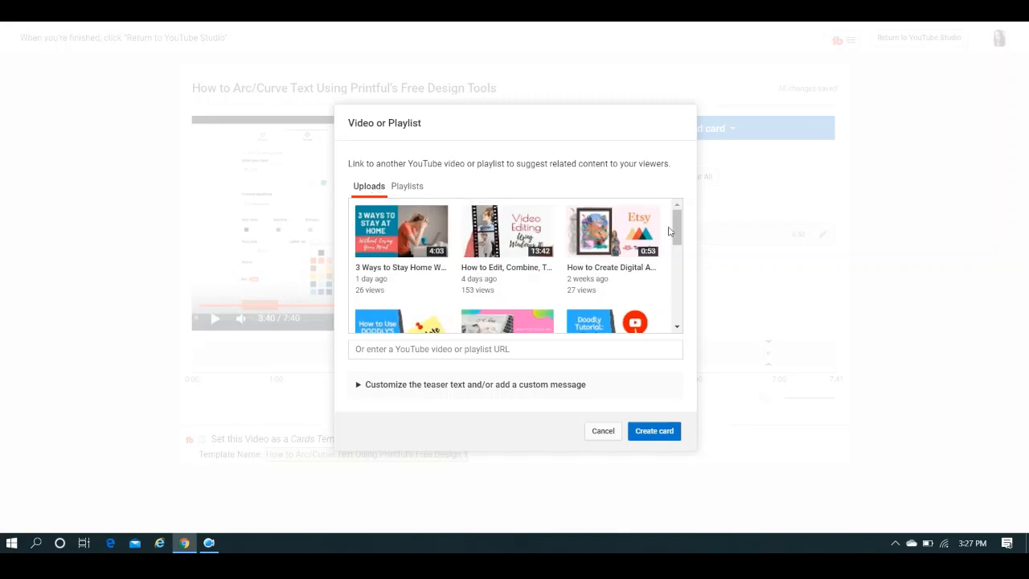
drag(676, 229, 679, 258)
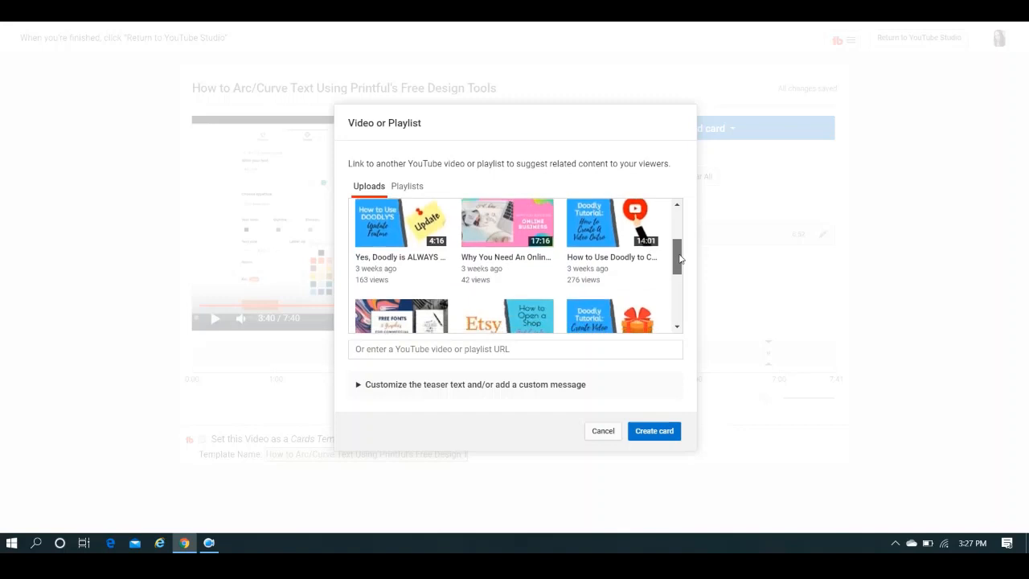
click(501, 239)
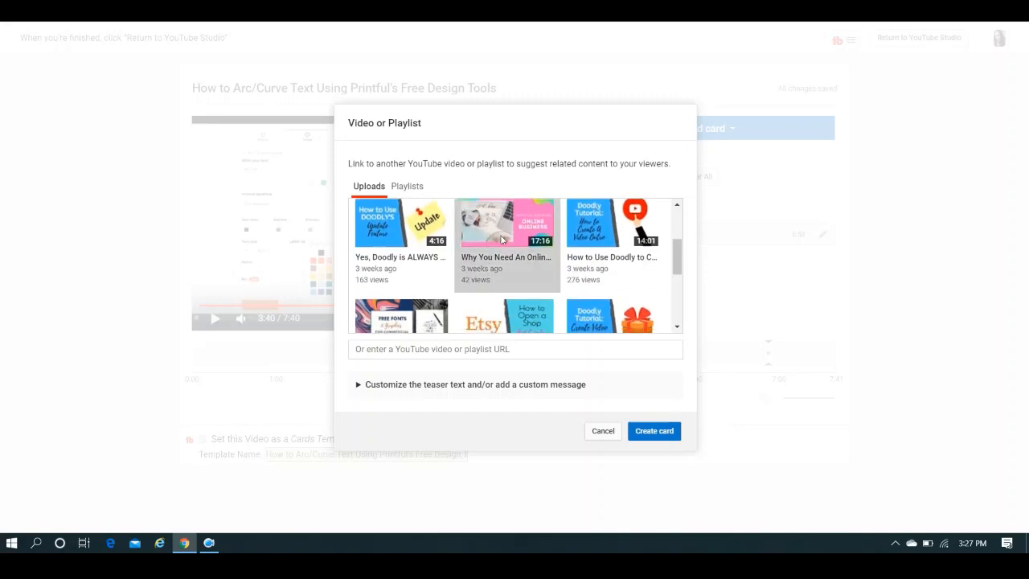
Enter "Looking For Inspiration" as the custom message of the online business video card.
click(571, 384)
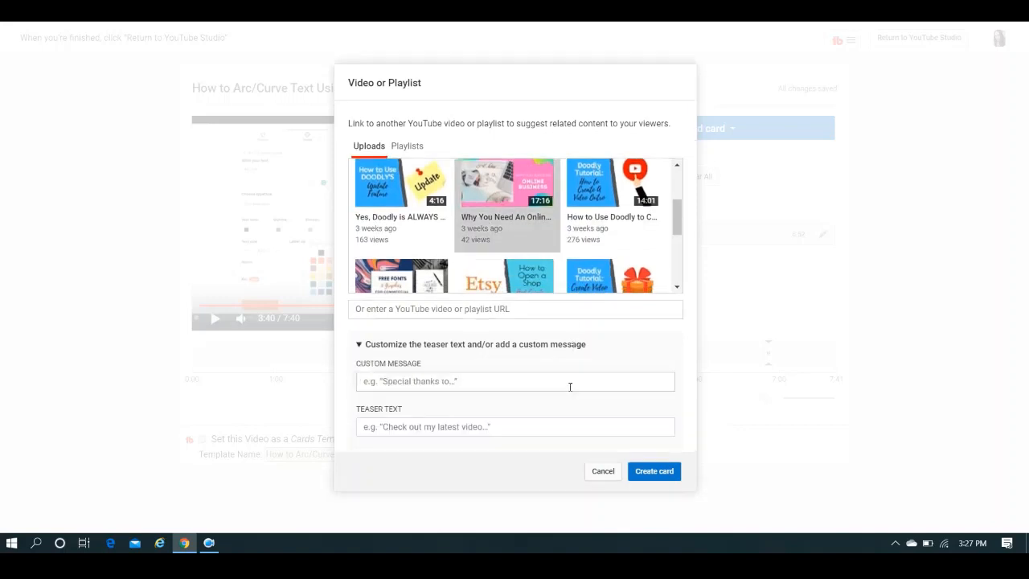
click(568, 385)
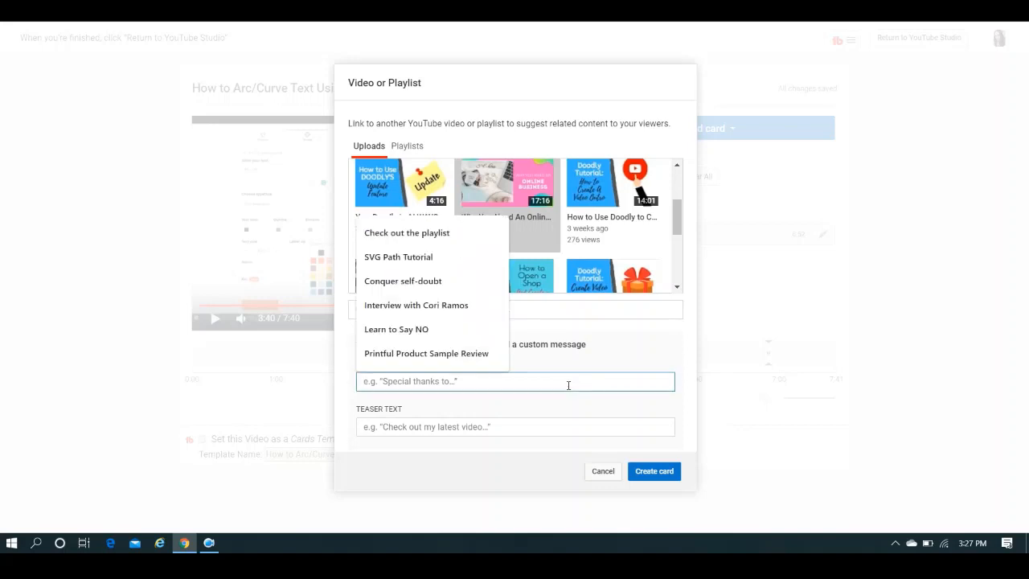
text(Looking)
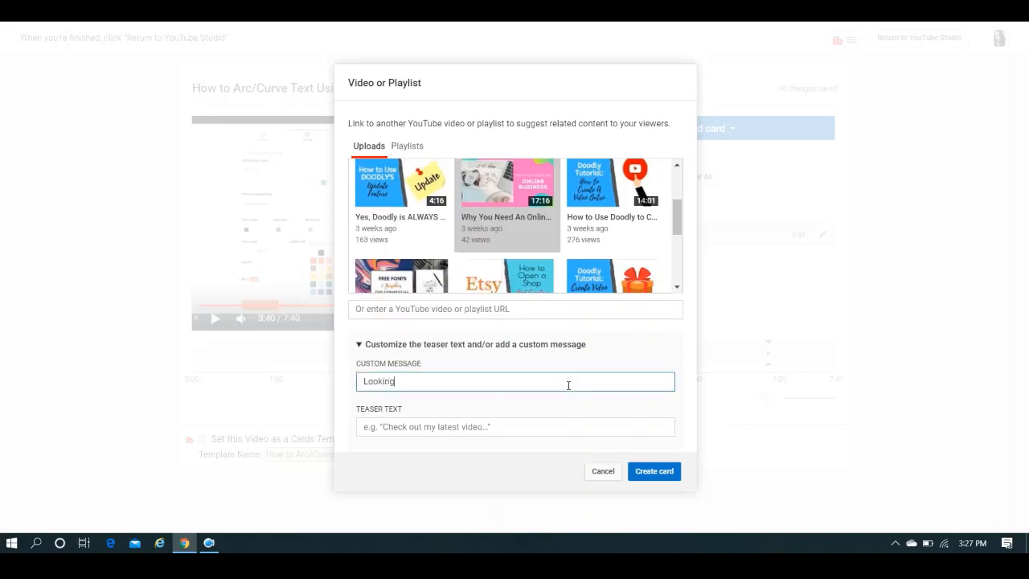
text( For Inspiration)
Set the card's teaser text to "Why You Need an Online Biz" and create the card.
click(536, 427)
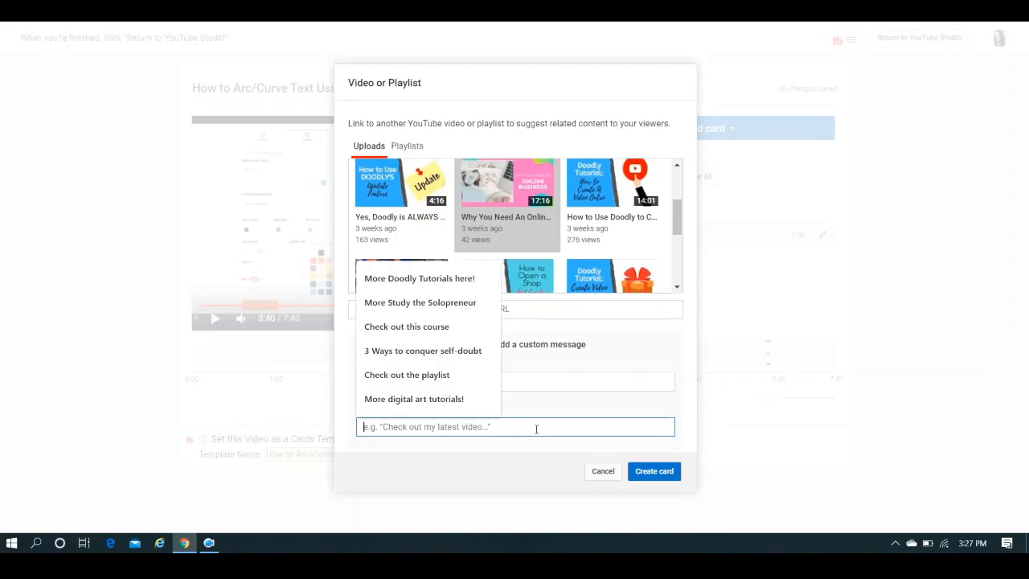
text(Wh)
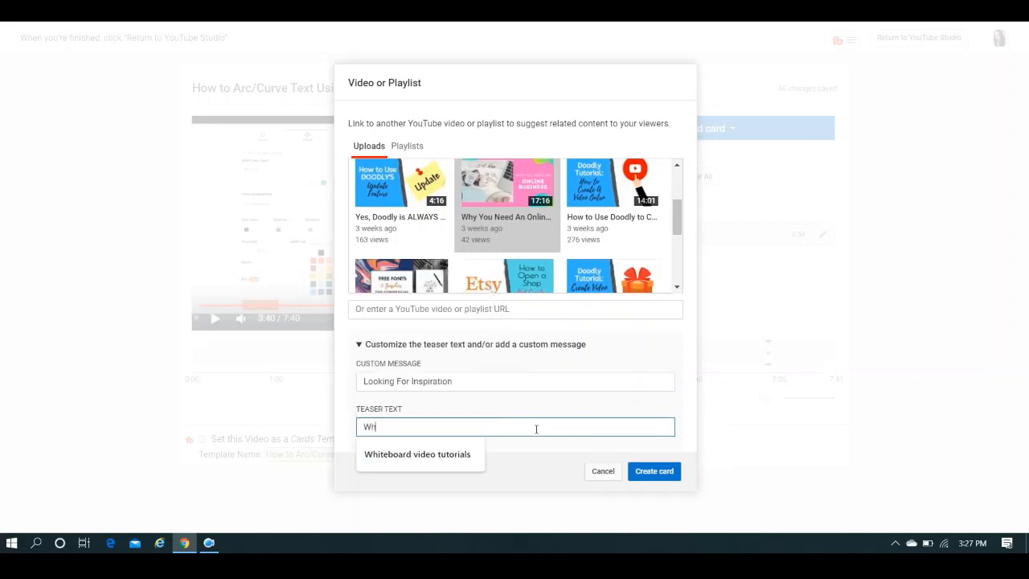
text(y You Need )
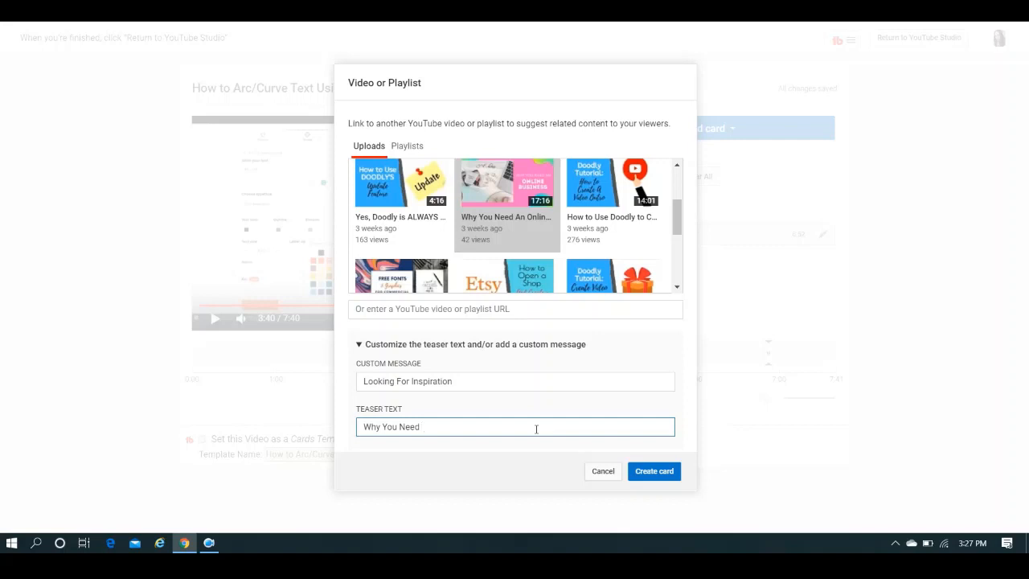
text(an Online)
text( Bu)
text(iz)
click(651, 472)
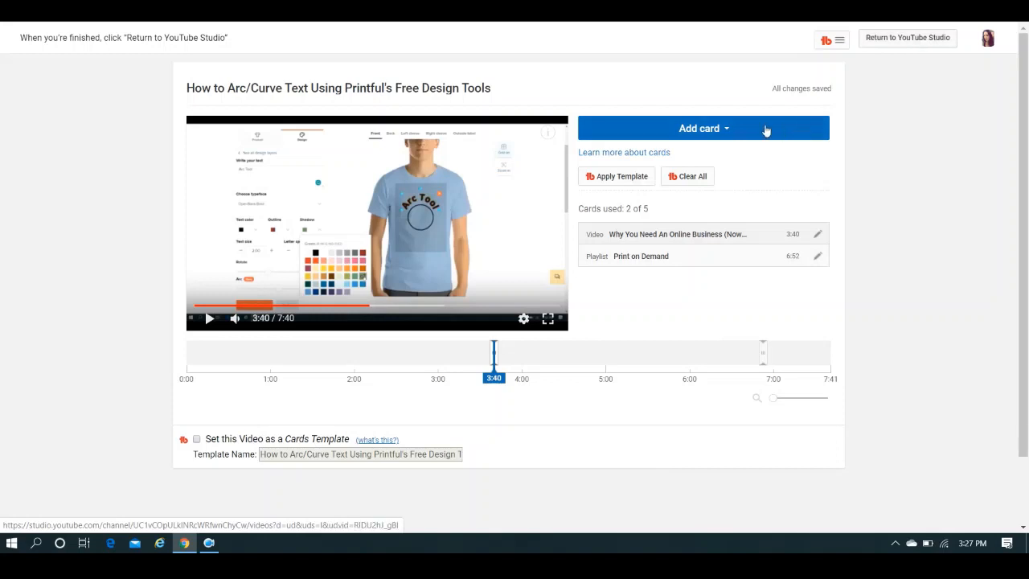
Leave the card editor for the YouTube Studio upload dialog and advance to its Visibility stage.
click(725, 130)
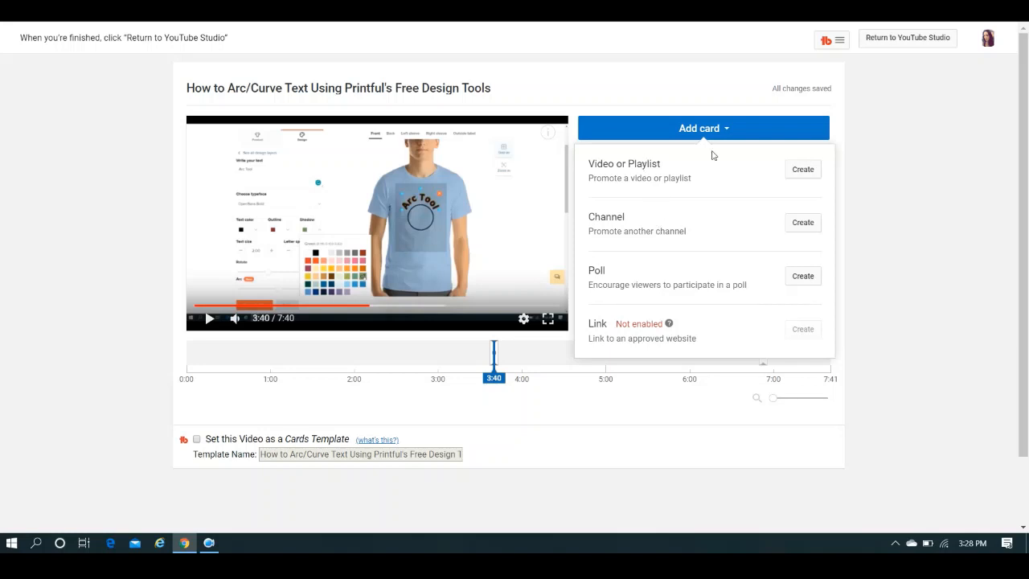
click(900, 137)
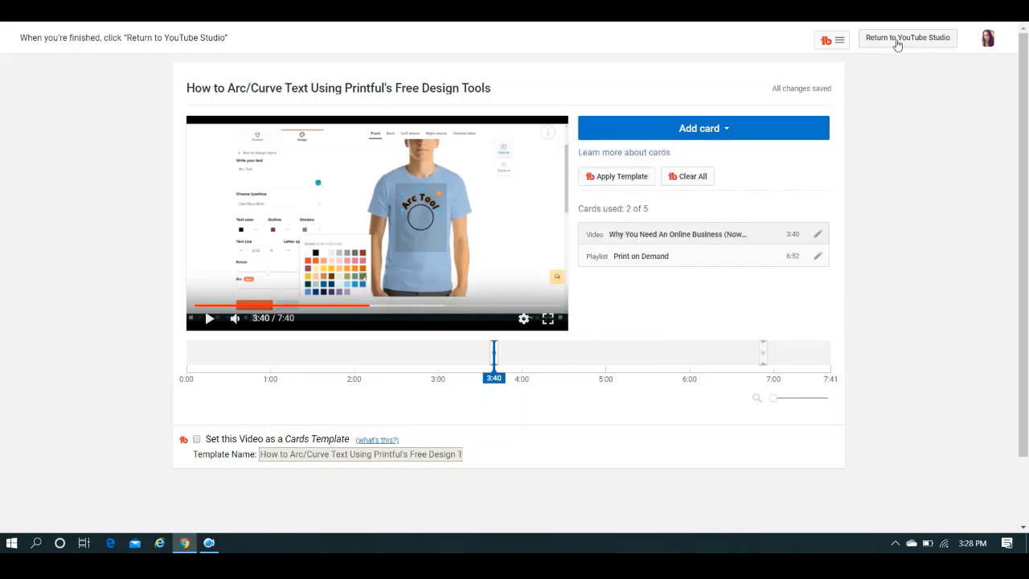
click(897, 42)
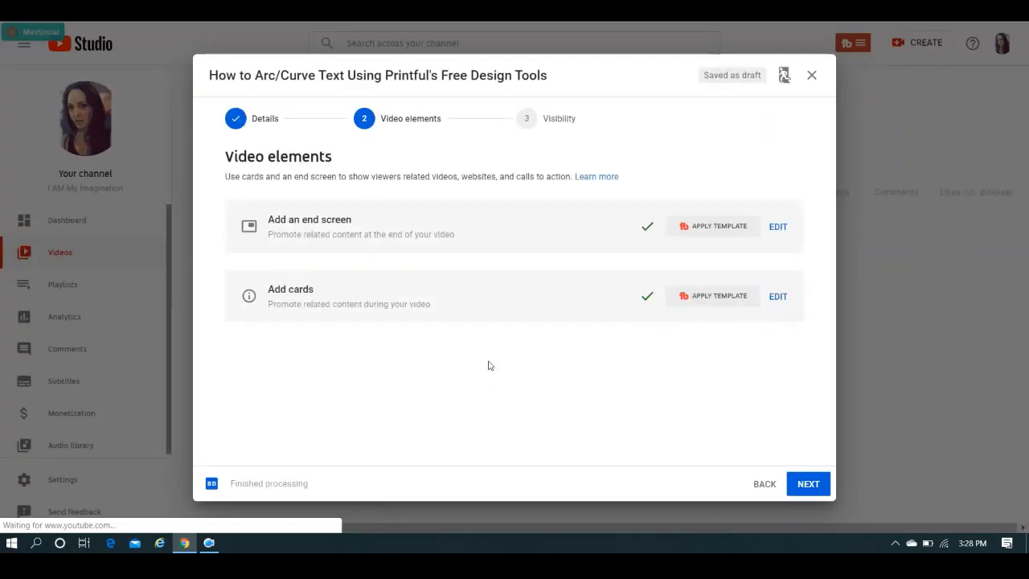
click(809, 483)
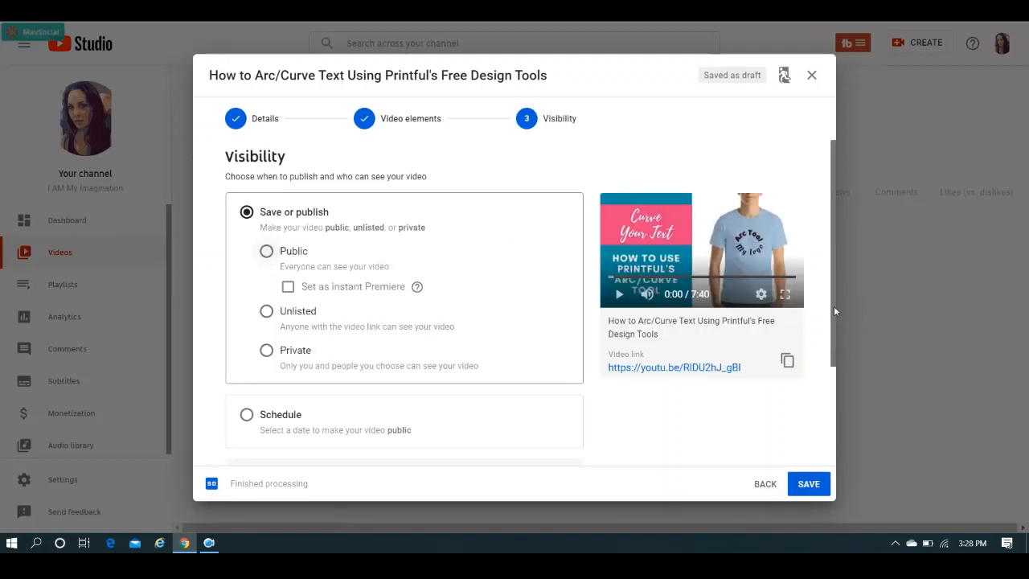
mouse_move(834, 306)
mouse_down()
mouse_move(834, 434)
mouse_move(831, 290)
mouse_up()
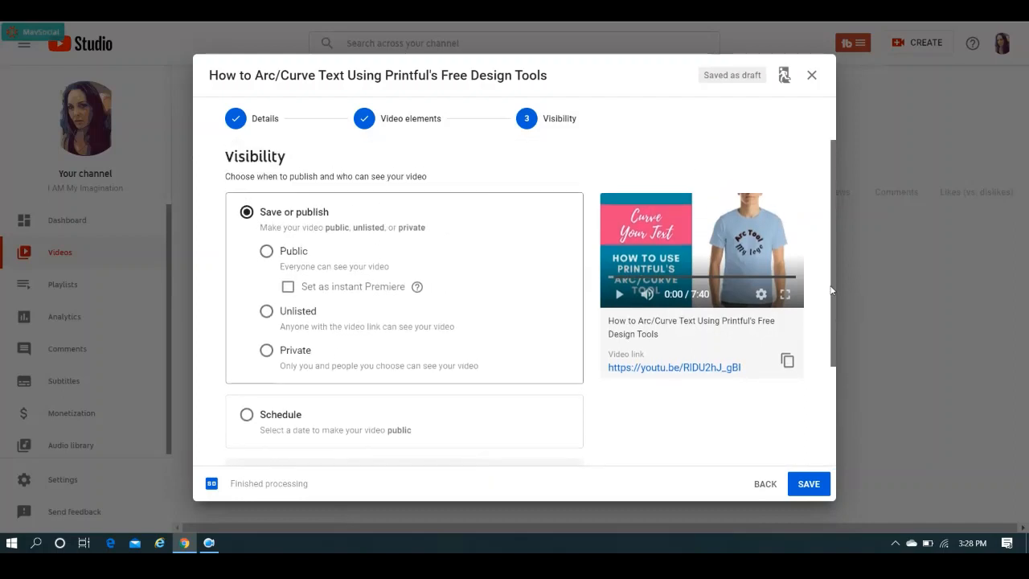